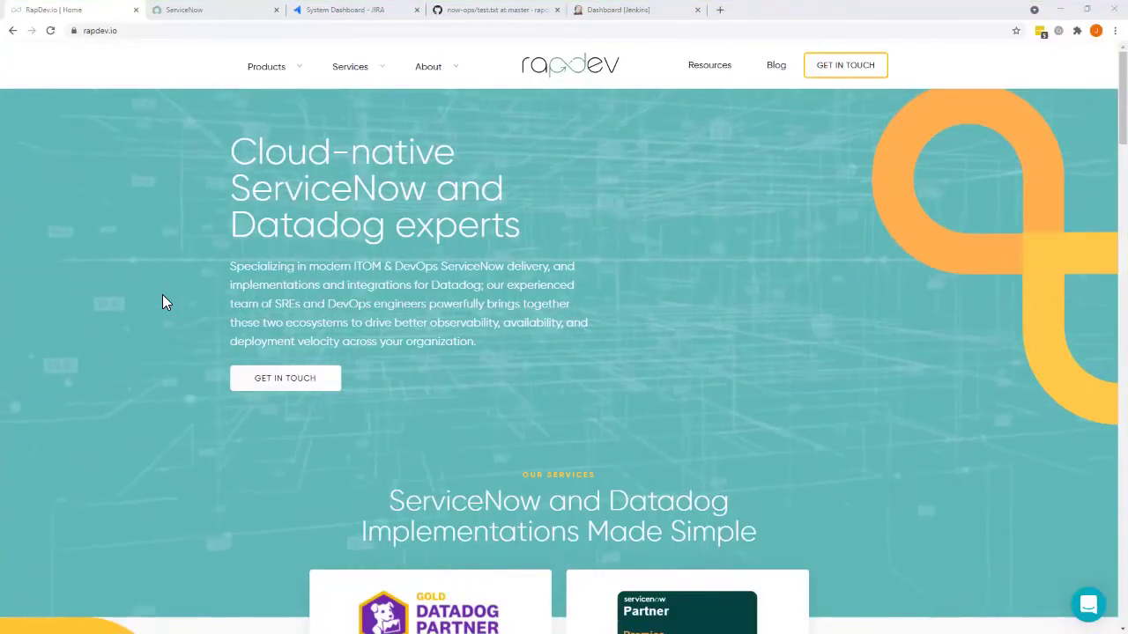
Show ServiceNow's DevOps Insights Commit Insights for rapdev-io/now-ops: 3 committers, 7.33 average commits.
{"action": "left_click", "coordinate": [199, 12]}
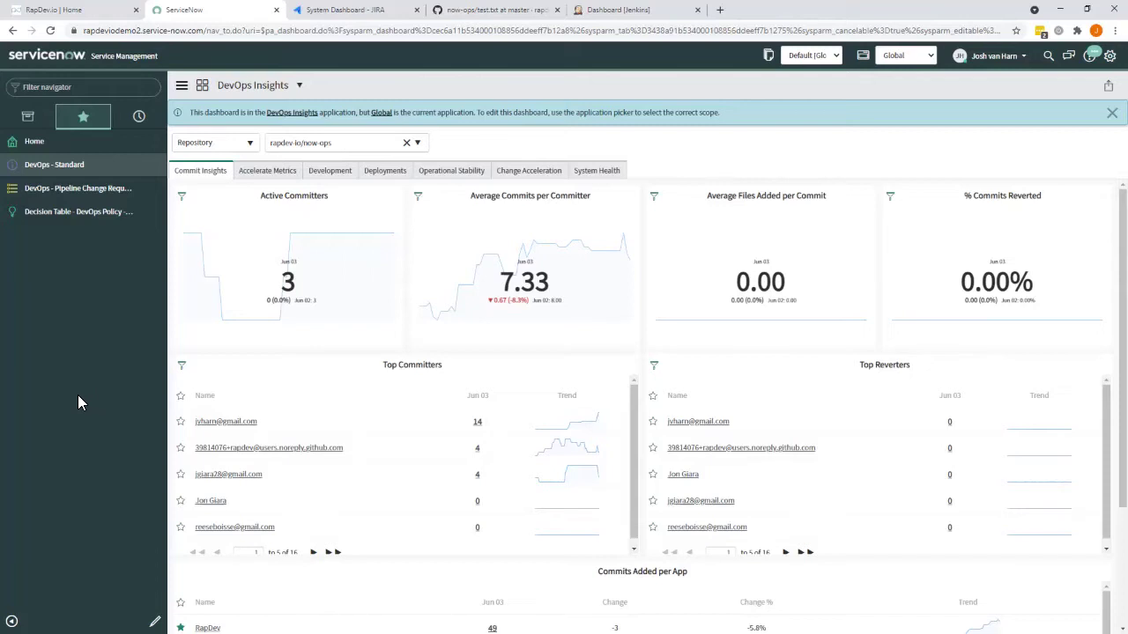
Create a Jira task 'this is a task' in RapDev and open the new issue RAP-81.
{"action": "left_click", "coordinate": [334, 11]}
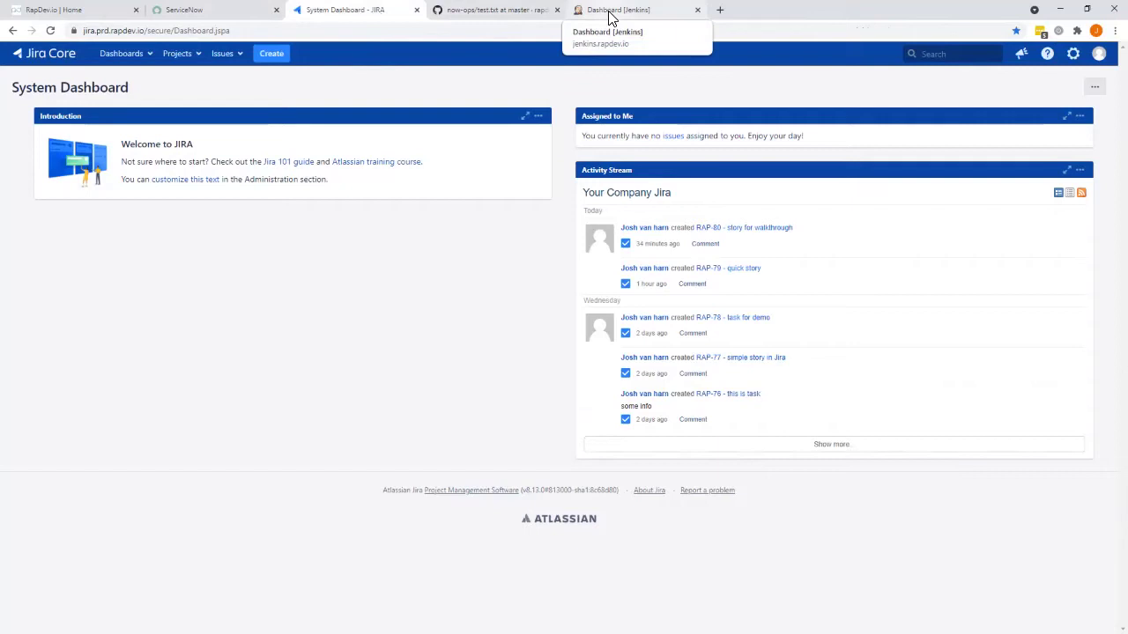
{"action": "left_click", "coordinate": [272, 58]}
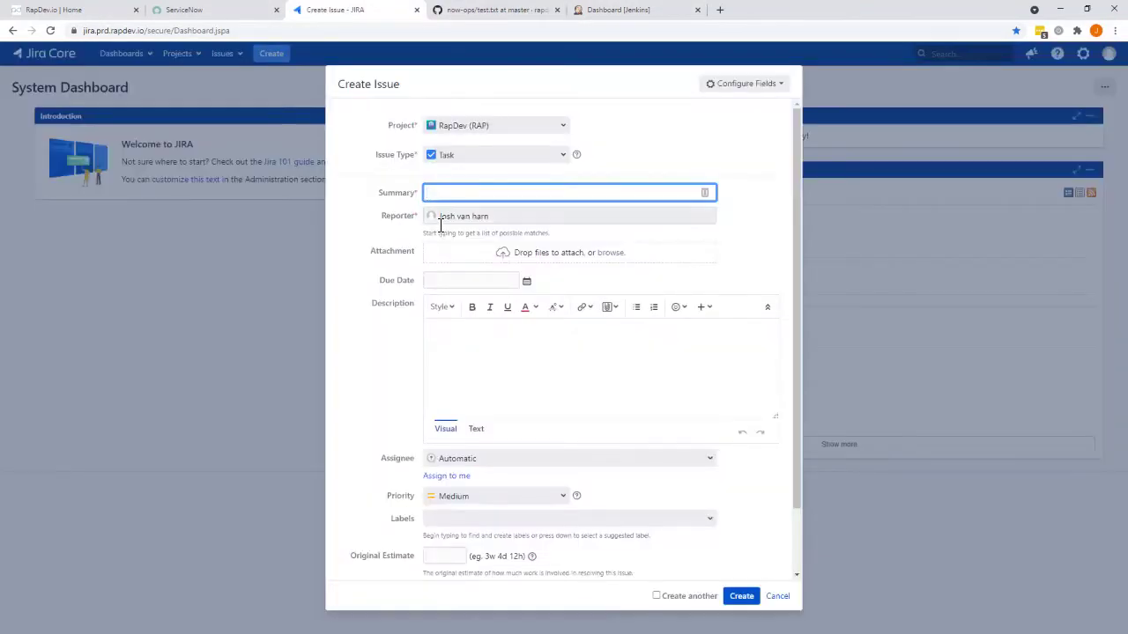
{"action": "type", "text": "this is a task"}
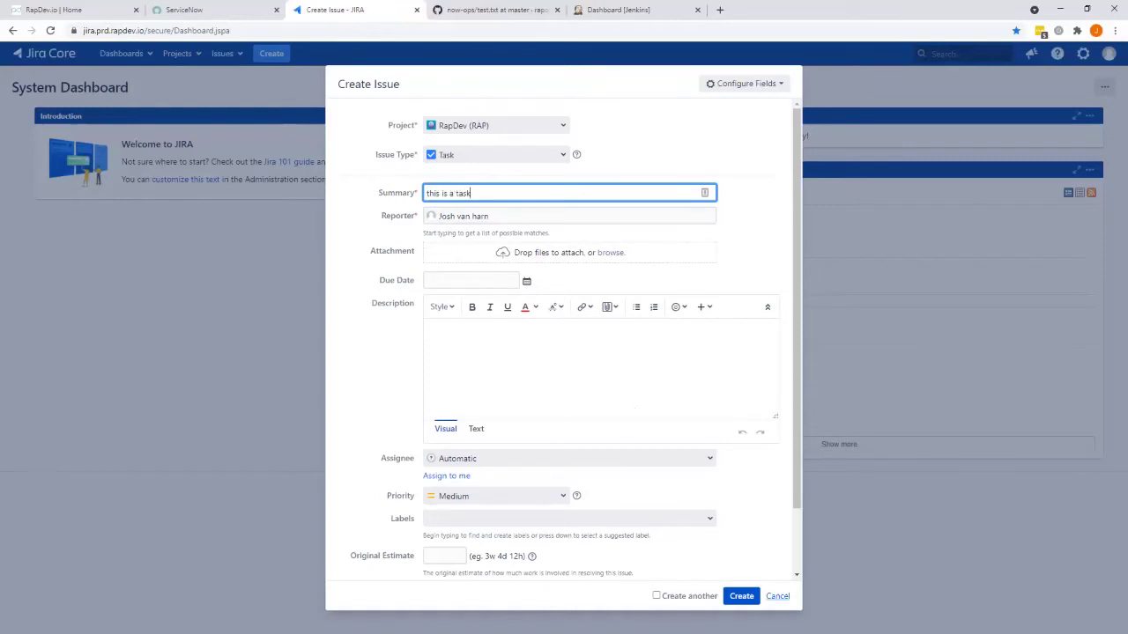
{"action": "left_click", "coordinate": [740, 596]}
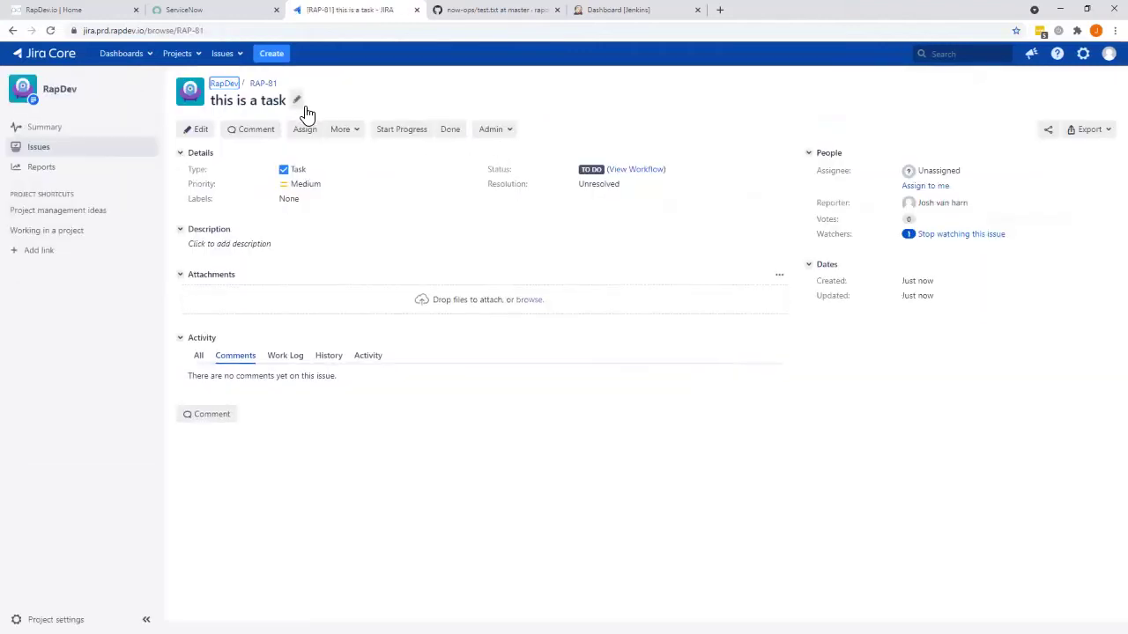
{"action": "left_click_drag", "start_coordinate": [270, 88], "coordinate": [250, 86]}
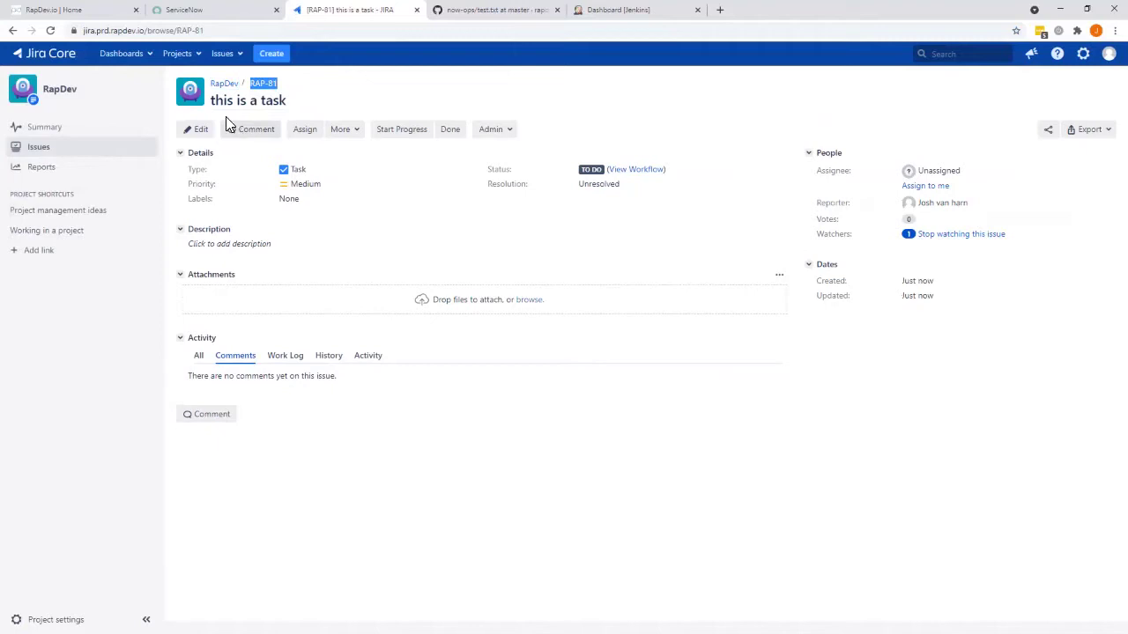
{"action": "left_click", "coordinate": [296, 92]}
Edit test.txt on GitHub, deleting its closing lines from 'replace code' to 'done!'.
{"action": "left_click", "coordinate": [452, 19]}
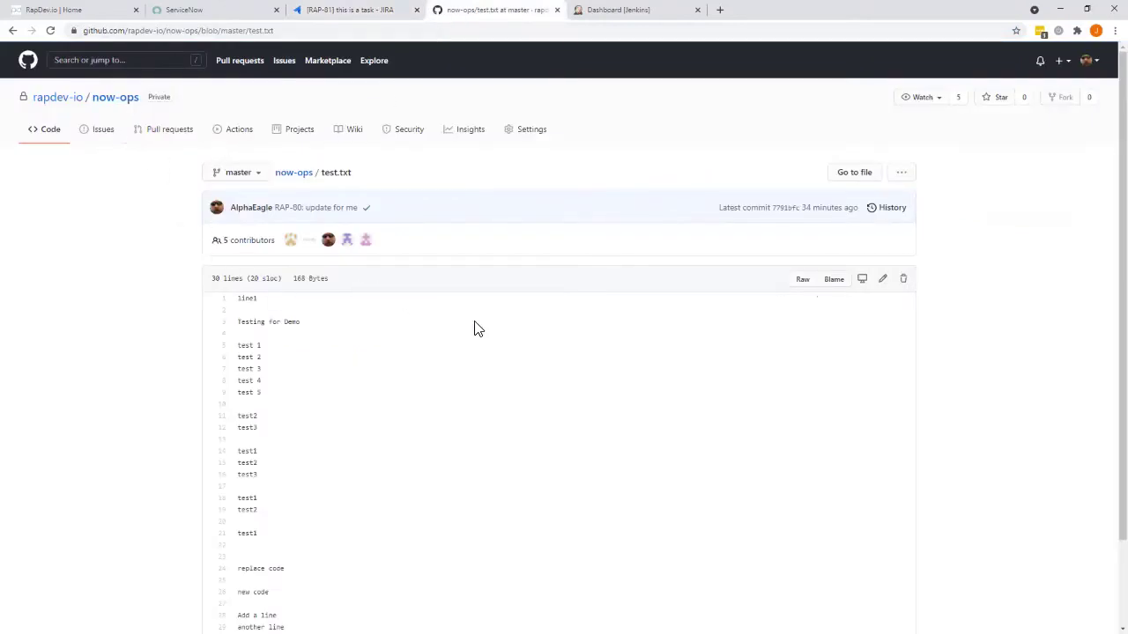
{"action": "left_click", "coordinate": [882, 278]}
{"action": "left_click_drag", "start_coordinate": [260, 421], "coordinate": [212, 361]}
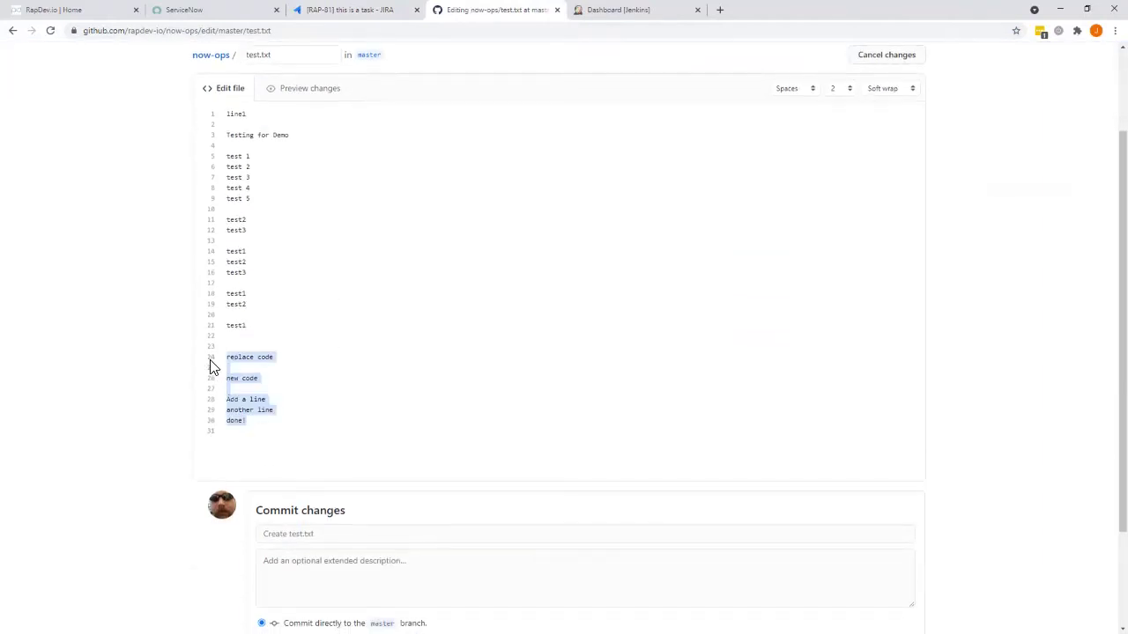
{"action": "key", "text": "BackSpace"}
{"action": "key", "text": "BackSpace"}
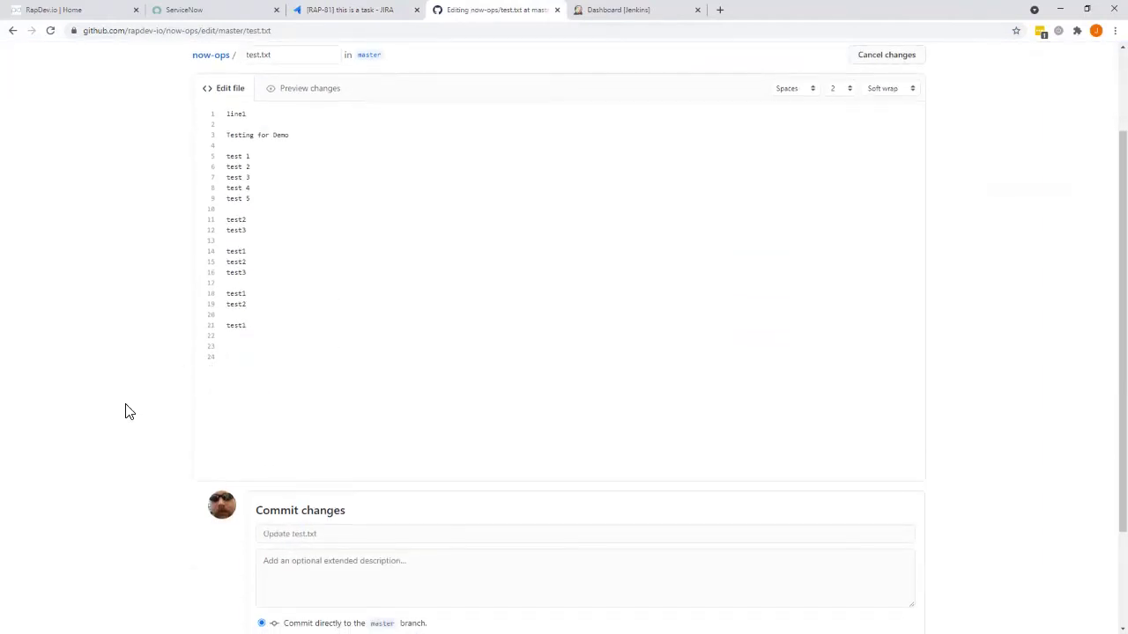
Add 'this is a new line of code // here as well' and commit to master as 'RAP-81: added lines of "code"'.
{"action": "type", "text": "this is "}
{"action": "type", "text": "a new line of code "}
{"action": "type", "text": "// here "}
{"action": "type", "text": "as well"}
{"action": "key", "text": "Return"}
{"action": "key", "text": "Return"}
{"action": "type", "text": "/"}
{"action": "scroll", "coordinate": [327, 411], "scroll_direction": "down", "scroll_amount": 3}
{"action": "left_click", "coordinate": [321, 415]}
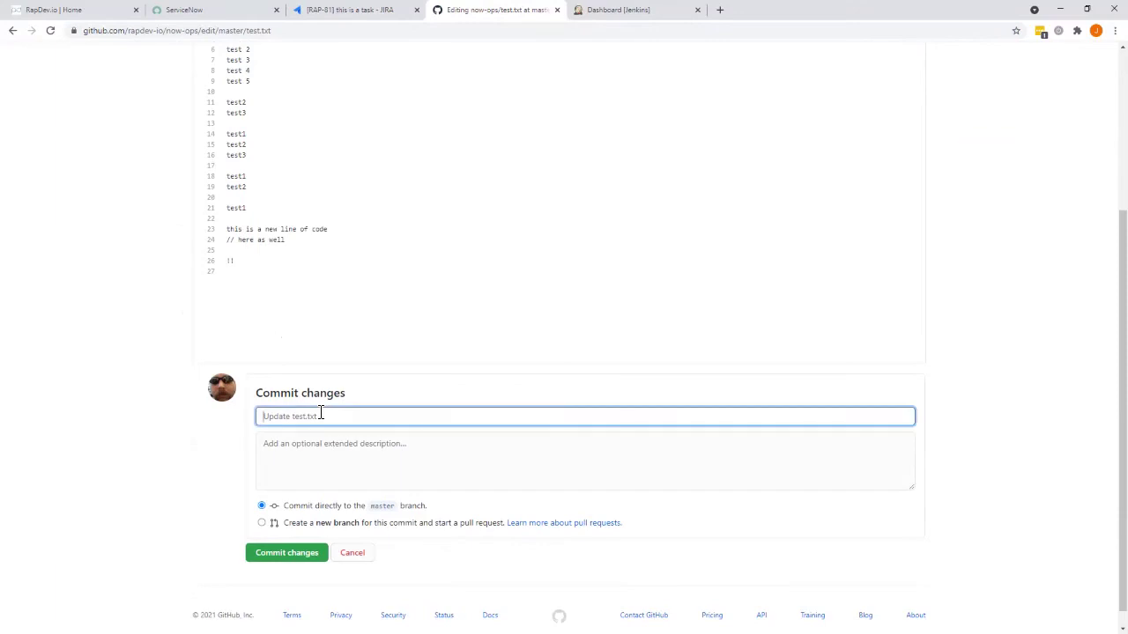
{"action": "type", "text": "RAP-81: ac"}
{"action": "type", "text": "ded lines of \"code\""}
{"action": "key", "text": "Return"}
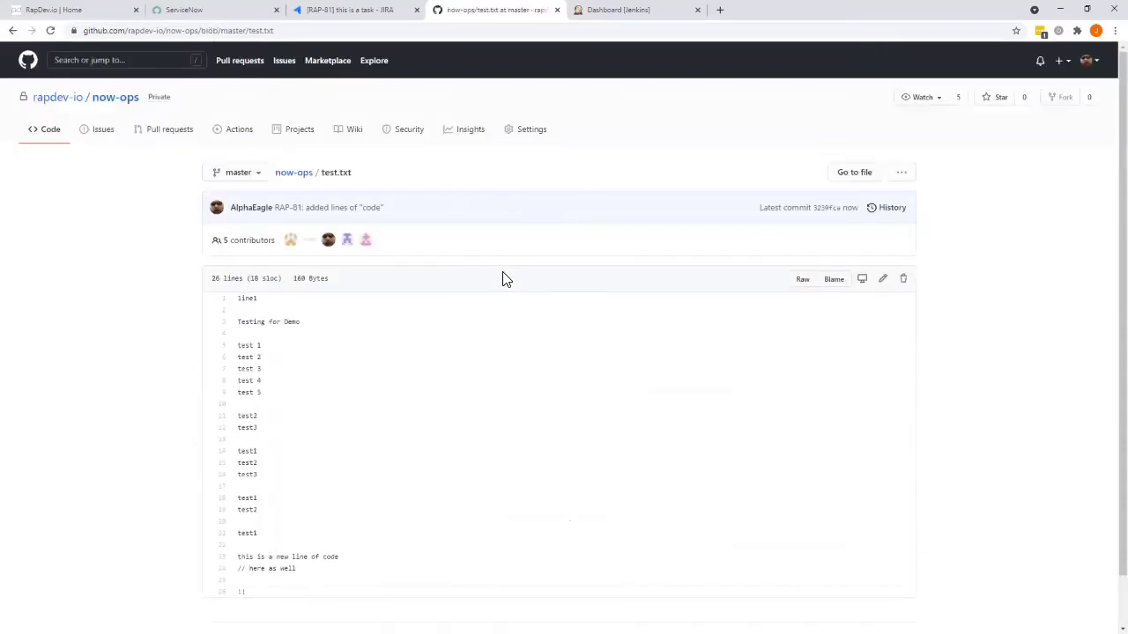
Open the console output of Demo2 DevOps GitHub master build #349 in Jenkins.
{"action": "left_click", "coordinate": [623, 12]}
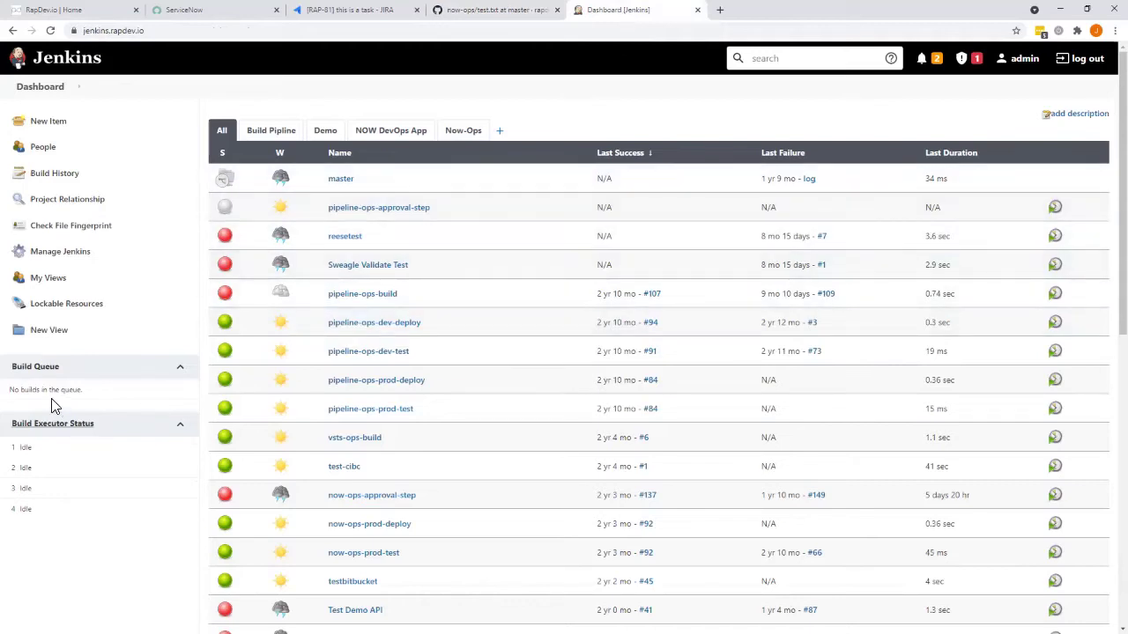
{"action": "mouse_move", "coordinate": [61, 394]}
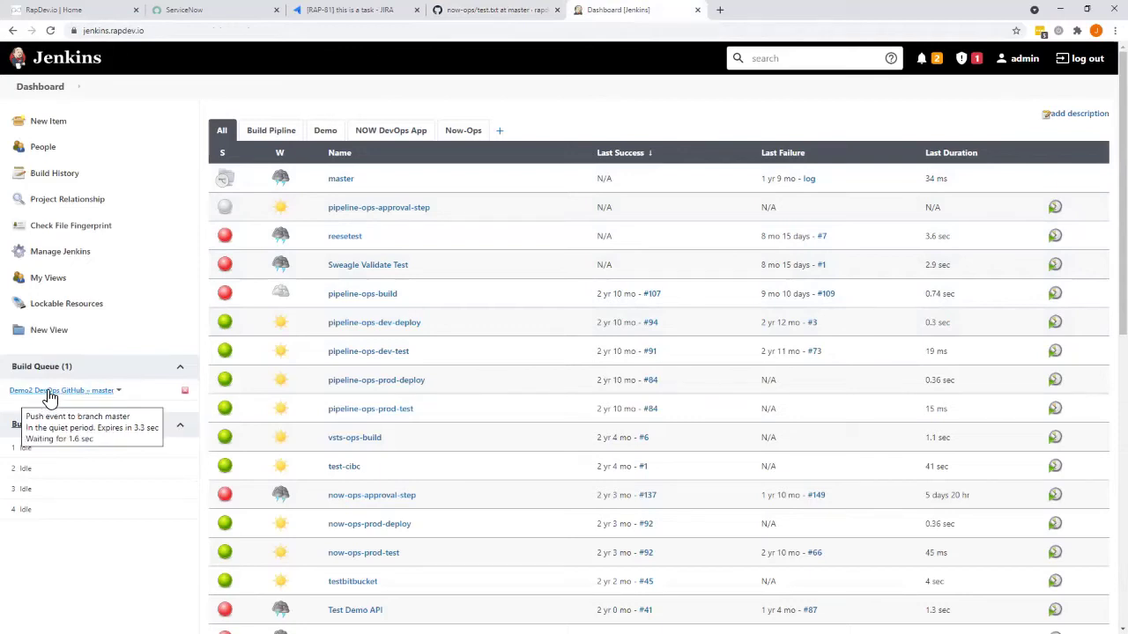
{"action": "left_click", "coordinate": [48, 391]}
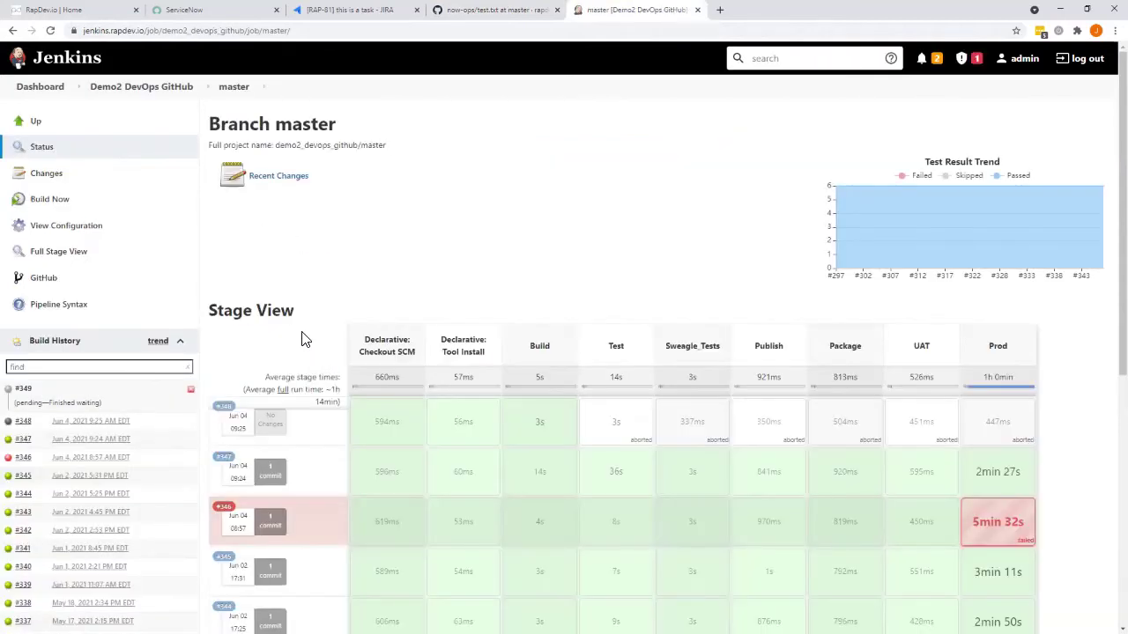
{"action": "left_click", "coordinate": [242, 359]}
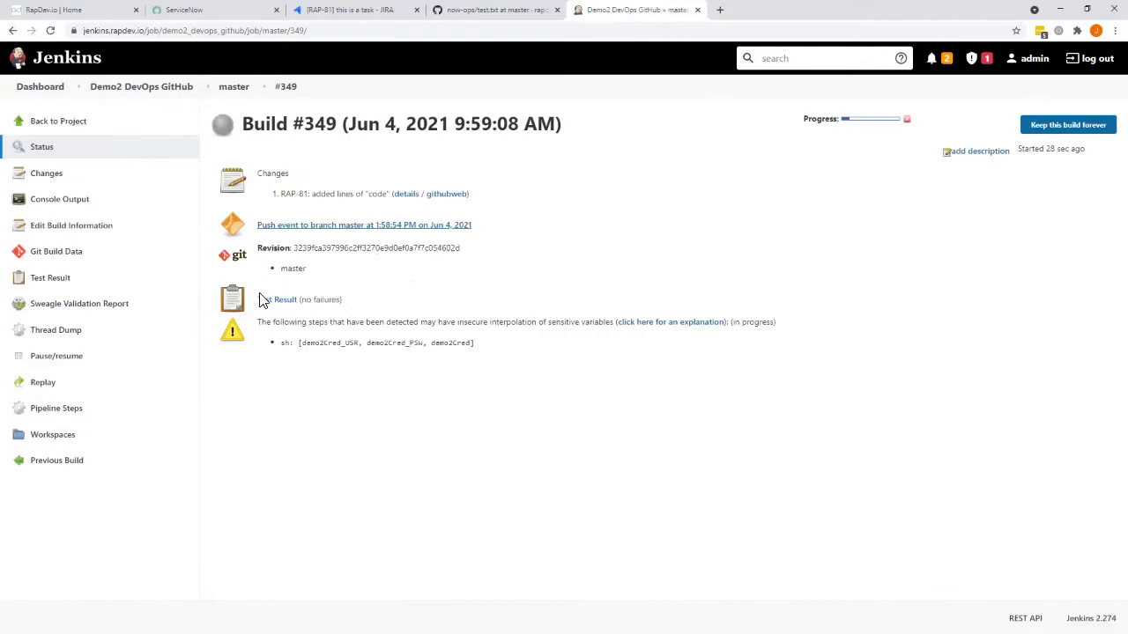
{"action": "left_click", "coordinate": [63, 211]}
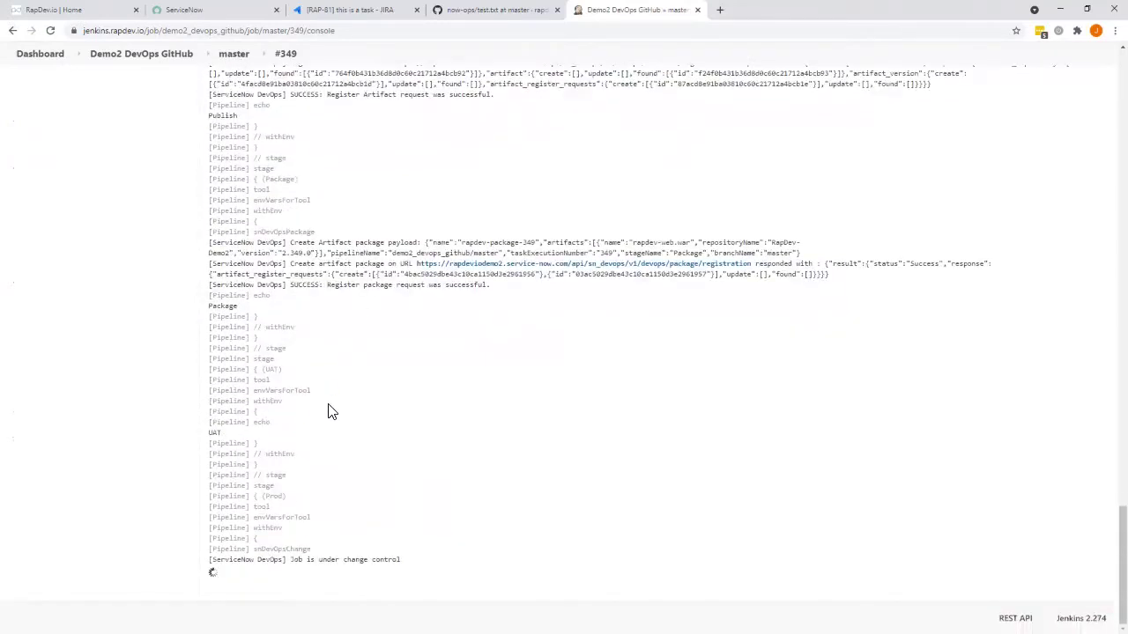
Highlight the 'Job is under change control' line in build #349's console.
{"action": "left_click_drag", "start_coordinate": [402, 560], "coordinate": [290, 561]}
{"action": "left_click", "coordinate": [290, 560]}
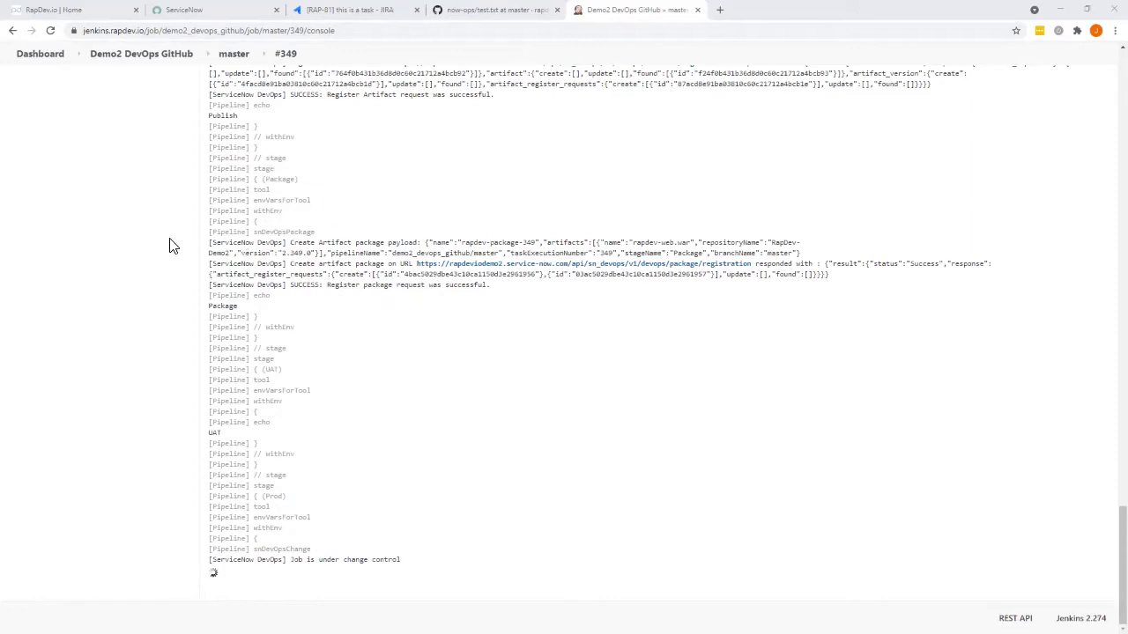
Open pipeline change request CHG0030385 and show its linked commit COM0001835.
{"action": "left_click", "coordinate": [189, 18]}
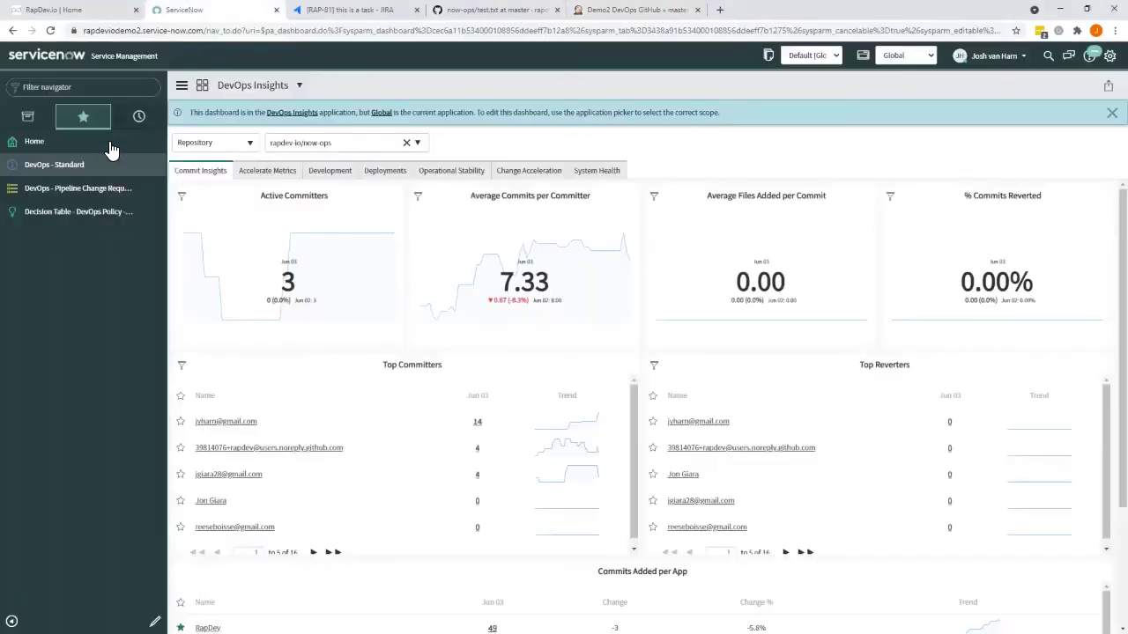
{"action": "left_click", "coordinate": [79, 188]}
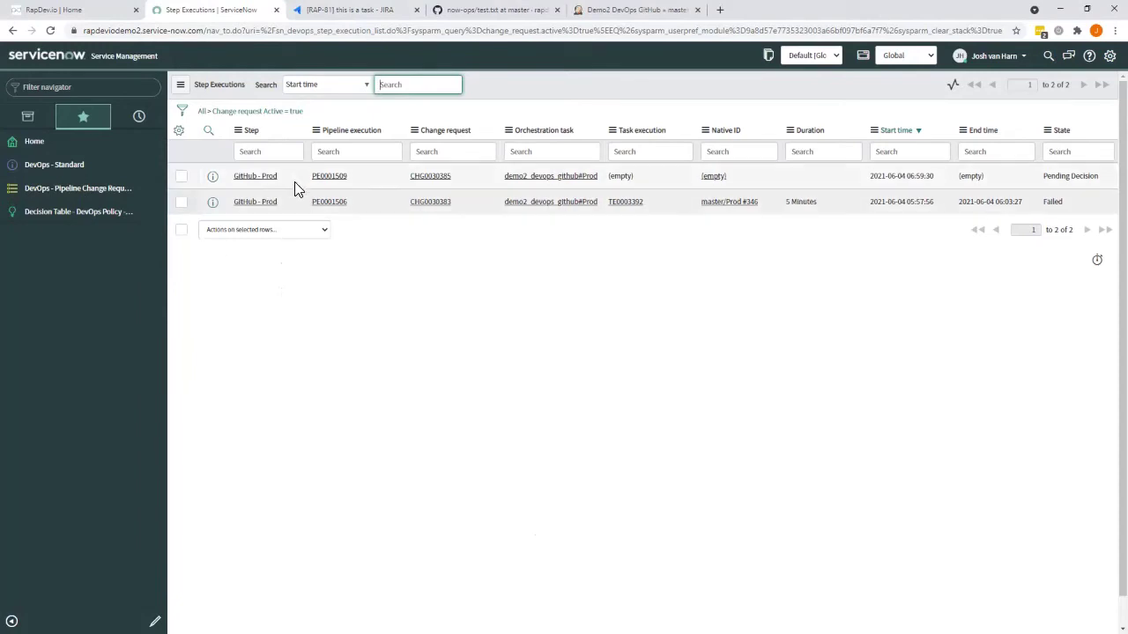
{"action": "left_click", "coordinate": [437, 179]}
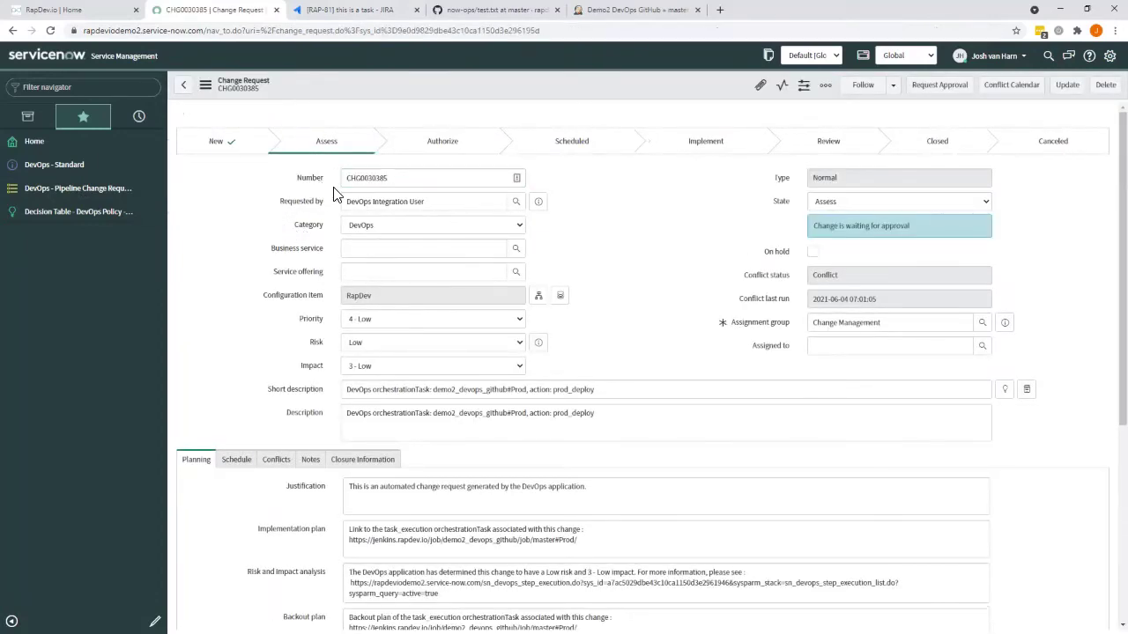
{"action": "scroll", "coordinate": [313, 204], "scroll_direction": "down", "scroll_amount": 2}
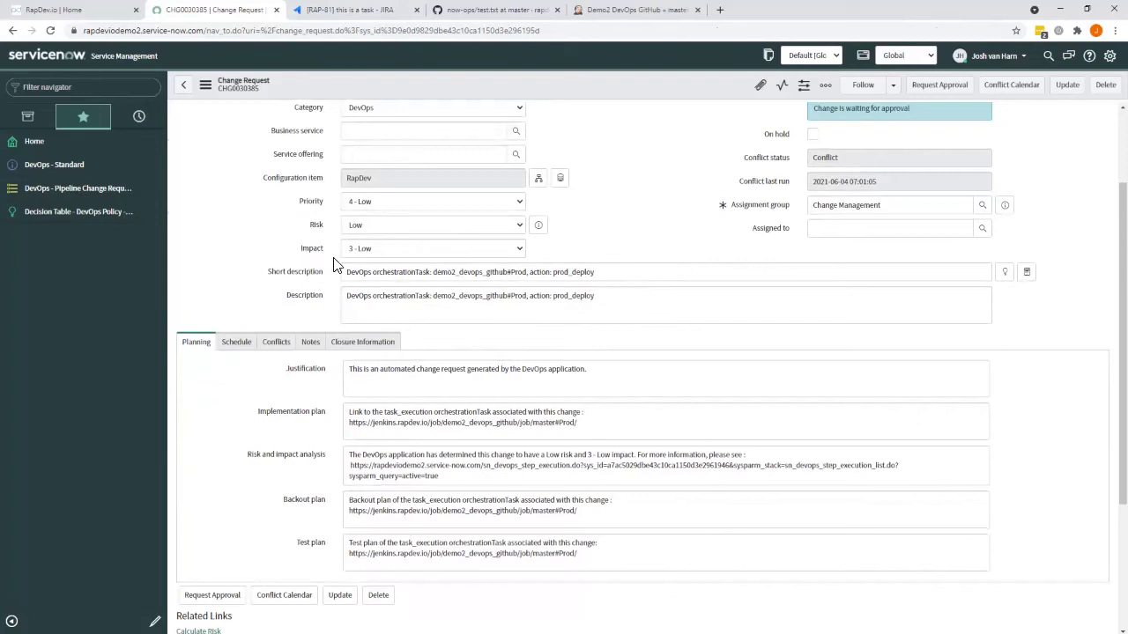
{"action": "scroll", "coordinate": [332, 264], "scroll_direction": "down", "scroll_amount": 2}
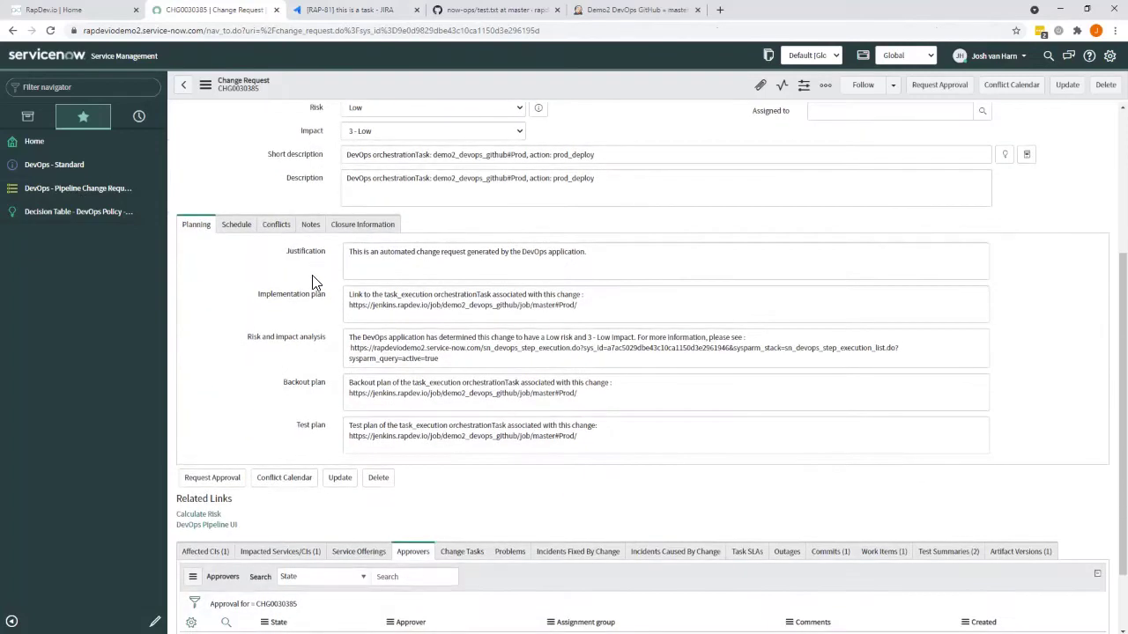
{"action": "scroll", "coordinate": [314, 284], "scroll_direction": "down", "scroll_amount": 1}
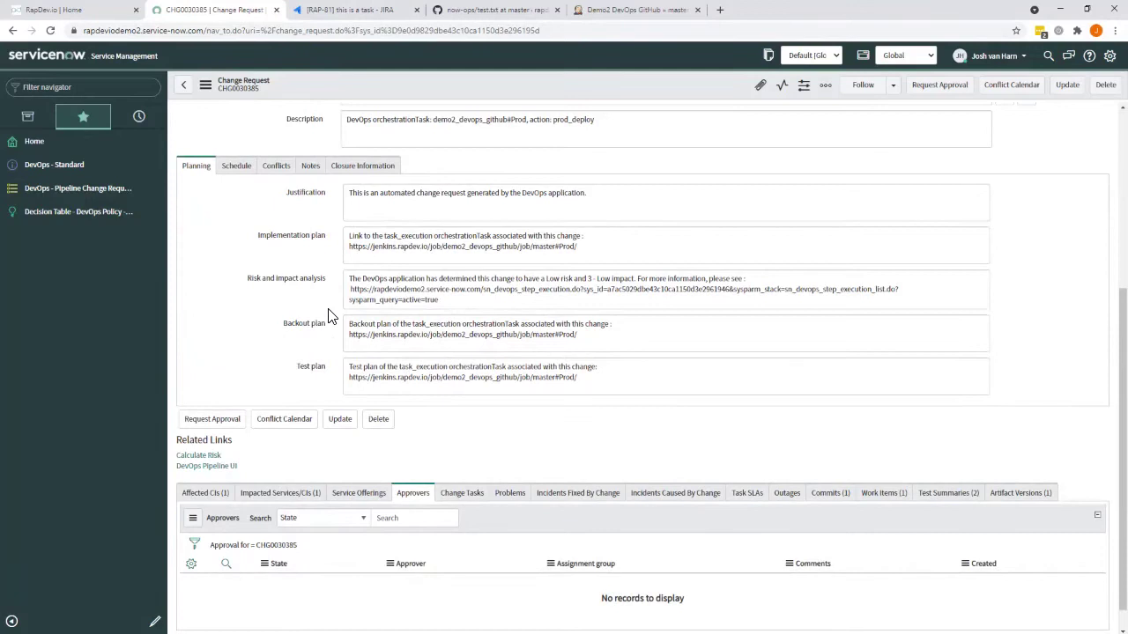
{"action": "scroll", "coordinate": [330, 316], "scroll_direction": "down", "scroll_amount": 1}
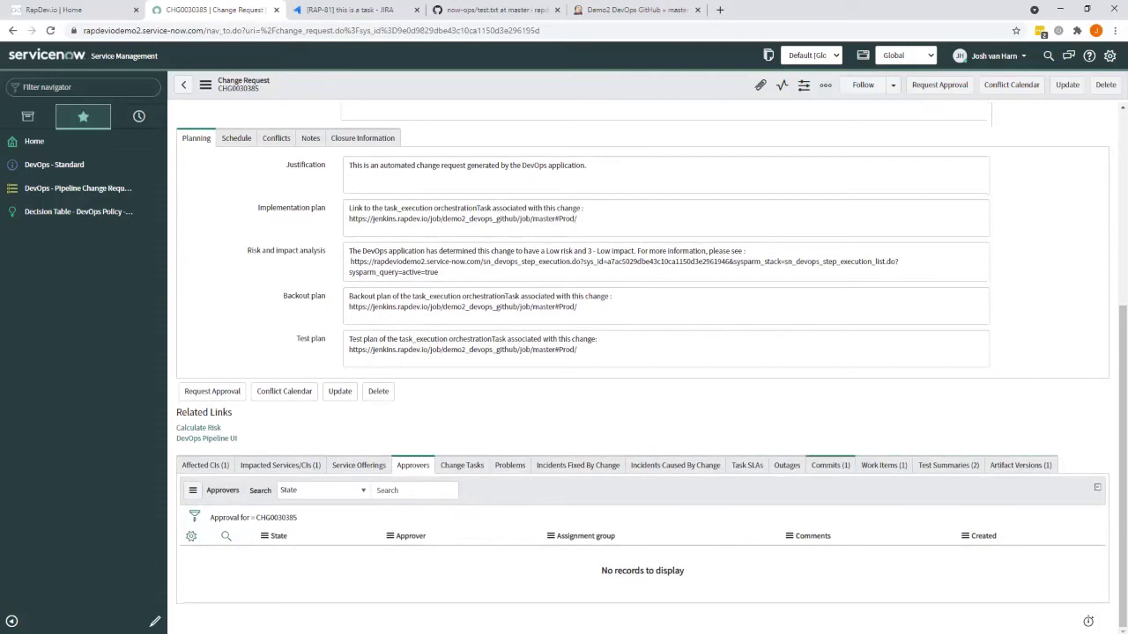
{"action": "left_click", "coordinate": [830, 465]}
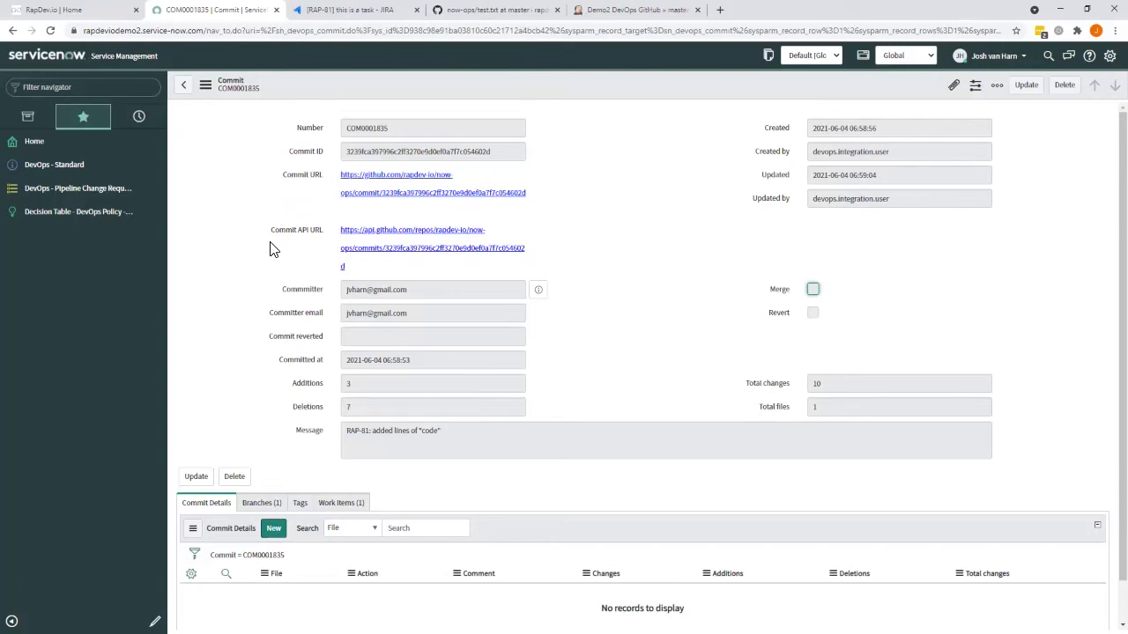
Review the commit's branches and work items, highlighting RAP-81, then return to CHG0030385.
{"action": "scroll", "coordinate": [275, 251], "scroll_direction": "down", "scroll_amount": 1}
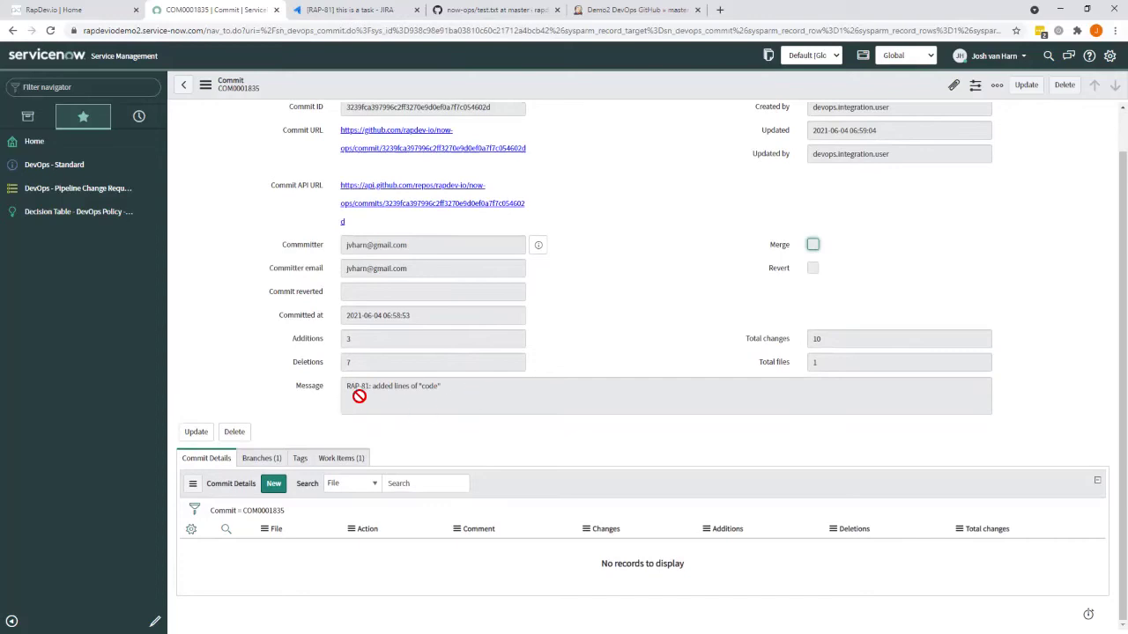
{"action": "left_click", "coordinate": [262, 458]}
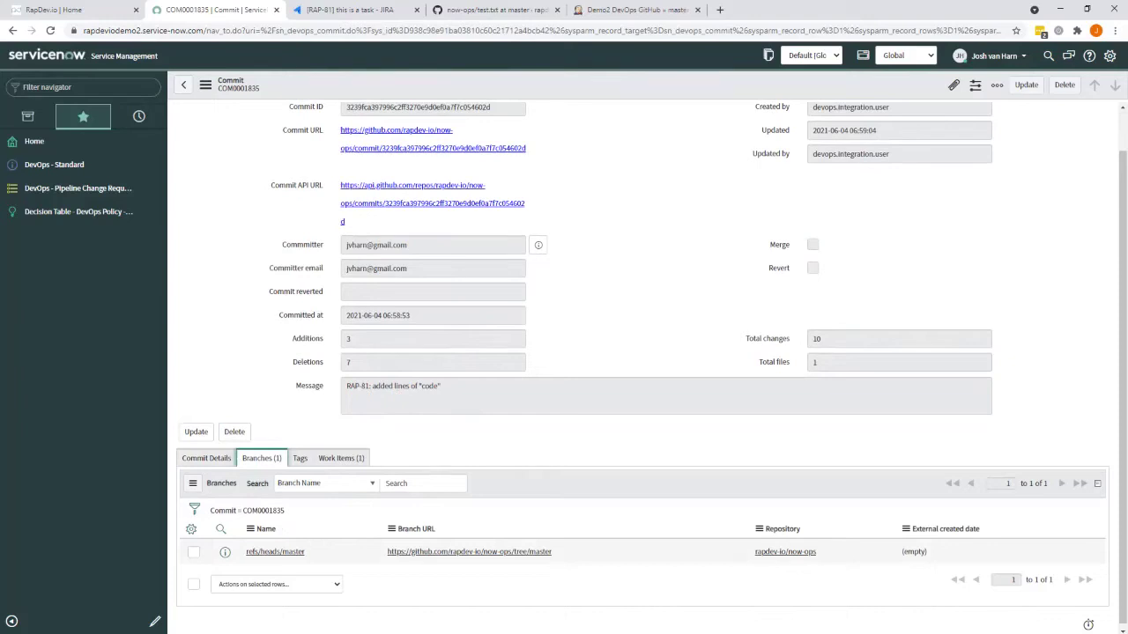
{"action": "left_click", "coordinate": [341, 458]}
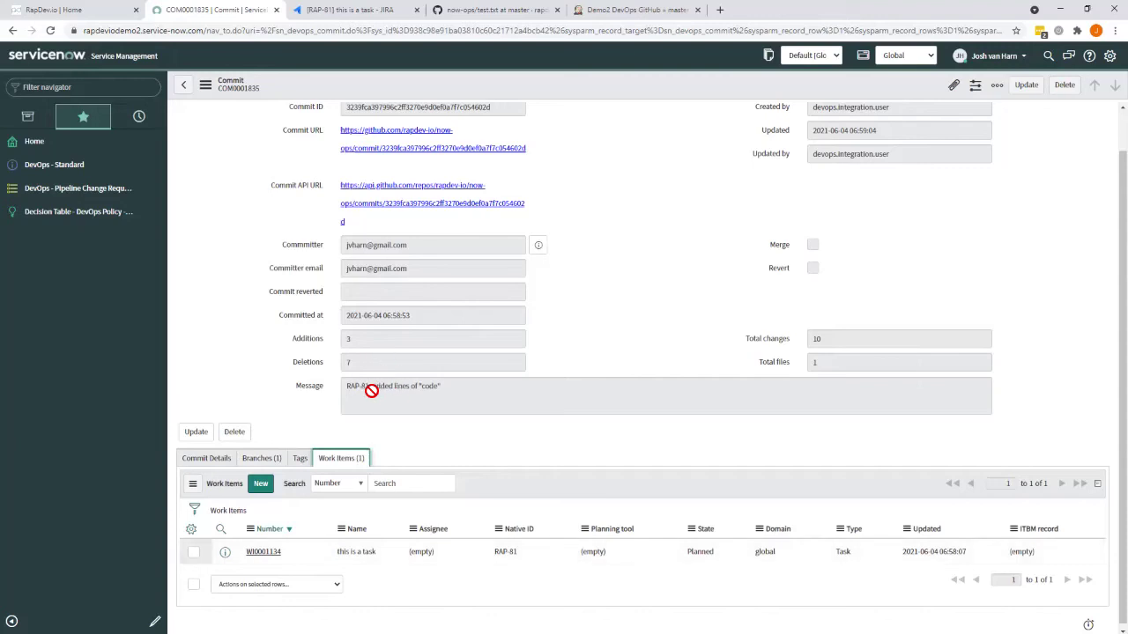
{"action": "mouse_move", "coordinate": [369, 391]}
{"action": "left_mouse_down"}
{"action": "mouse_move", "coordinate": [348, 393]}
{"action": "mouse_move", "coordinate": [375, 396]}
{"action": "left_mouse_up"}
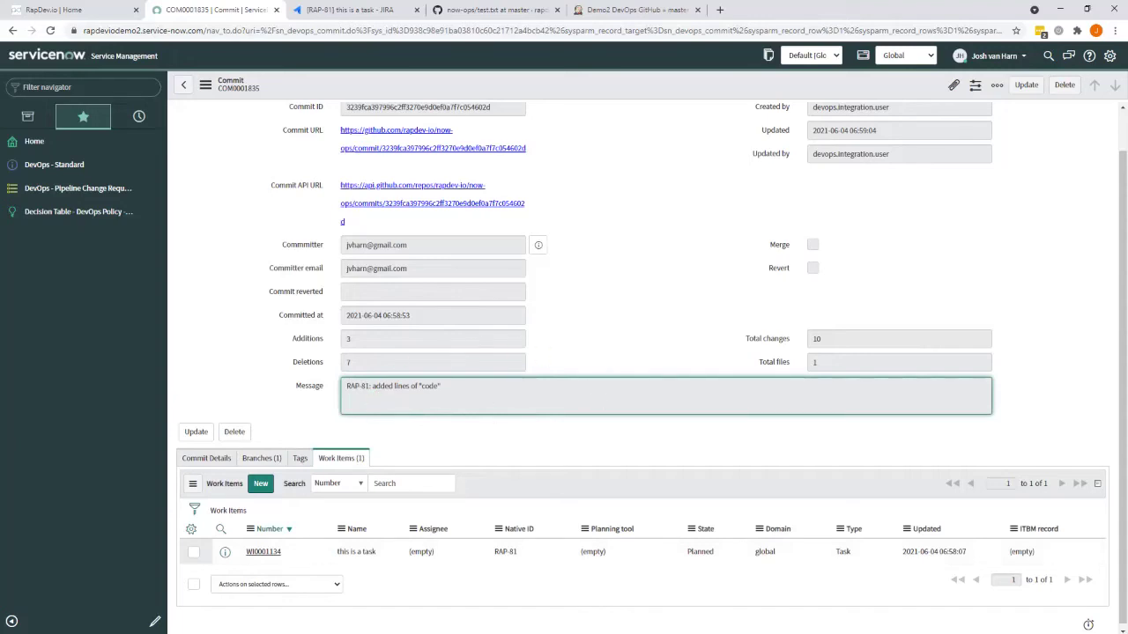
{"action": "scroll", "coordinate": [389, 284], "scroll_direction": "up", "scroll_amount": 1}
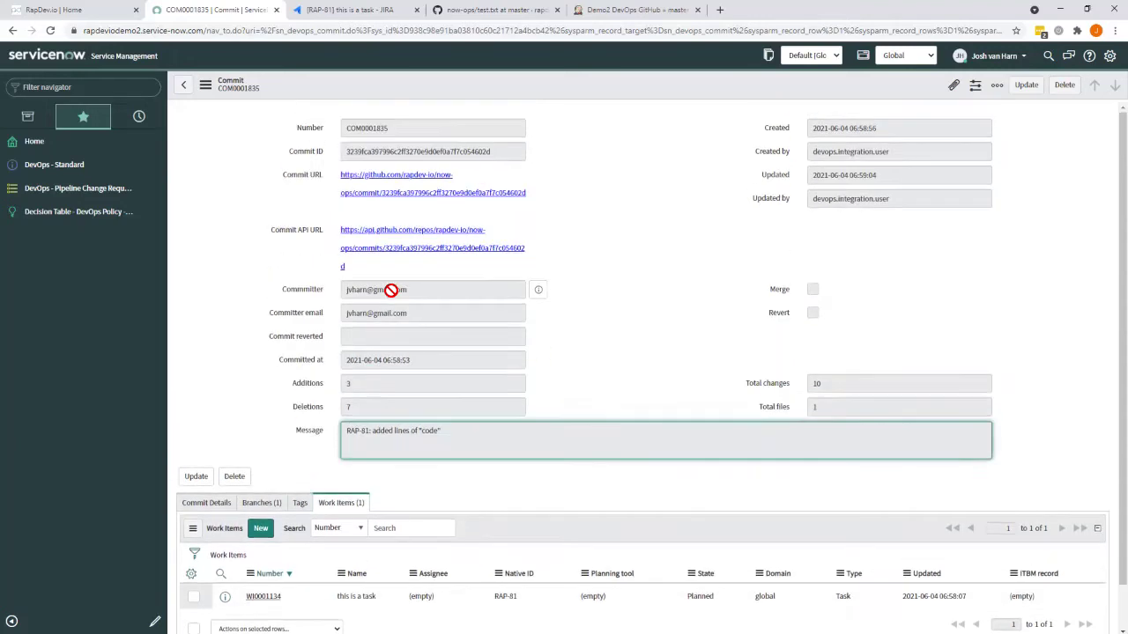
{"action": "left_click", "coordinate": [183, 90]}
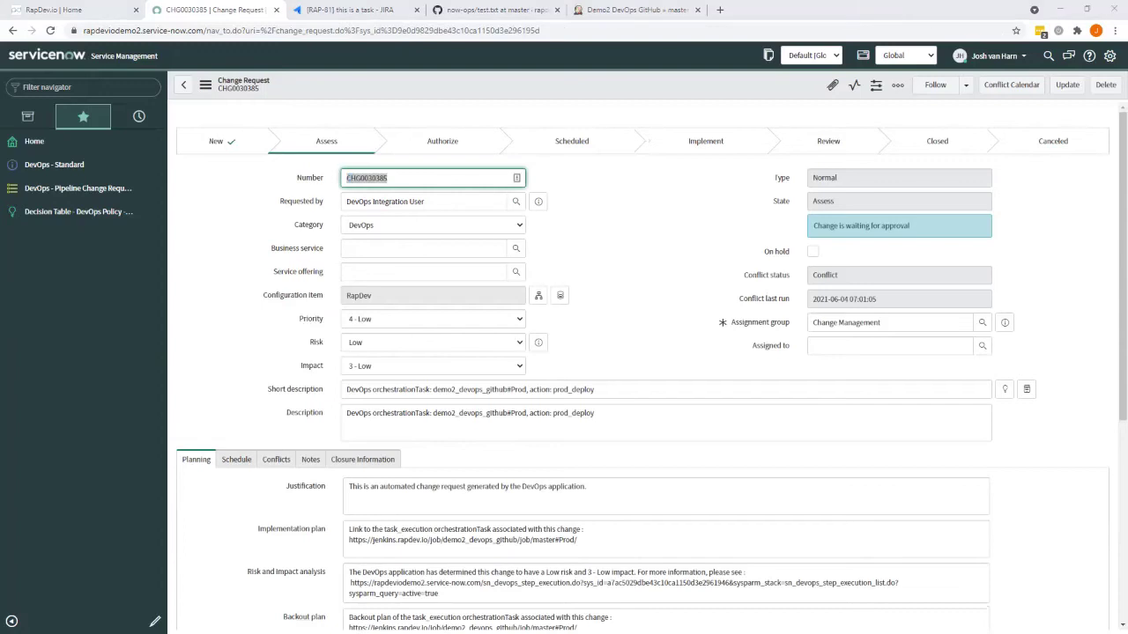
Bring Slack's #servicenow-cicd over ServiceNow and highlight the bot's commits-without-stories check result.
{"action": "left_click_drag", "start_coordinate": [0, 102], "coordinate": [769, 91]}
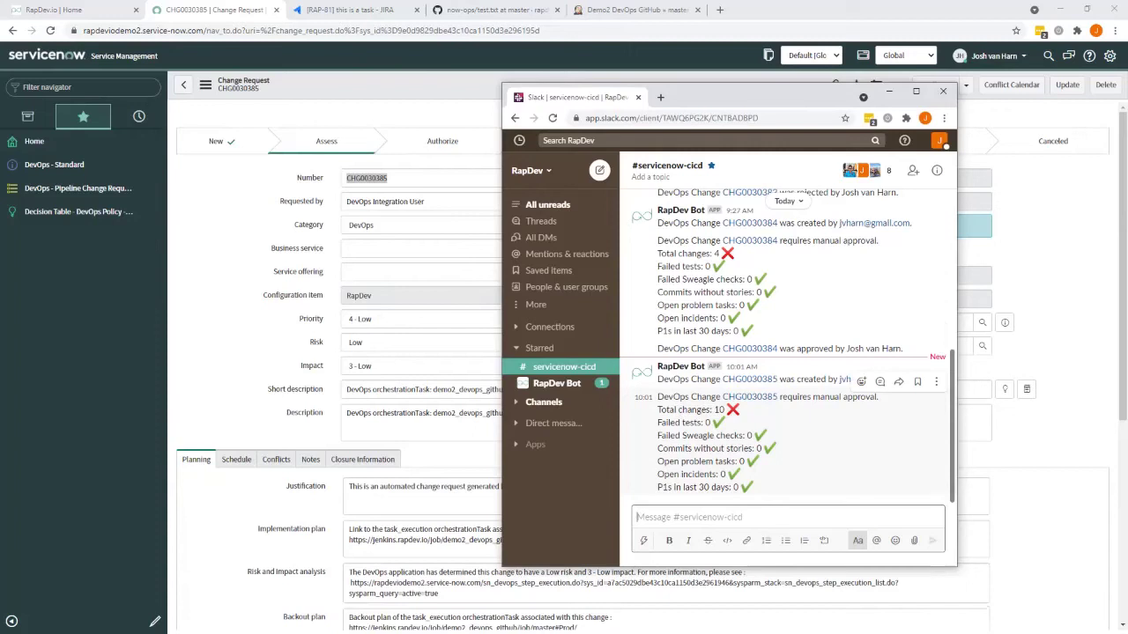
{"action": "left_click_drag", "start_coordinate": [658, 449], "coordinate": [749, 448]}
{"action": "left_click", "coordinate": [748, 449]}
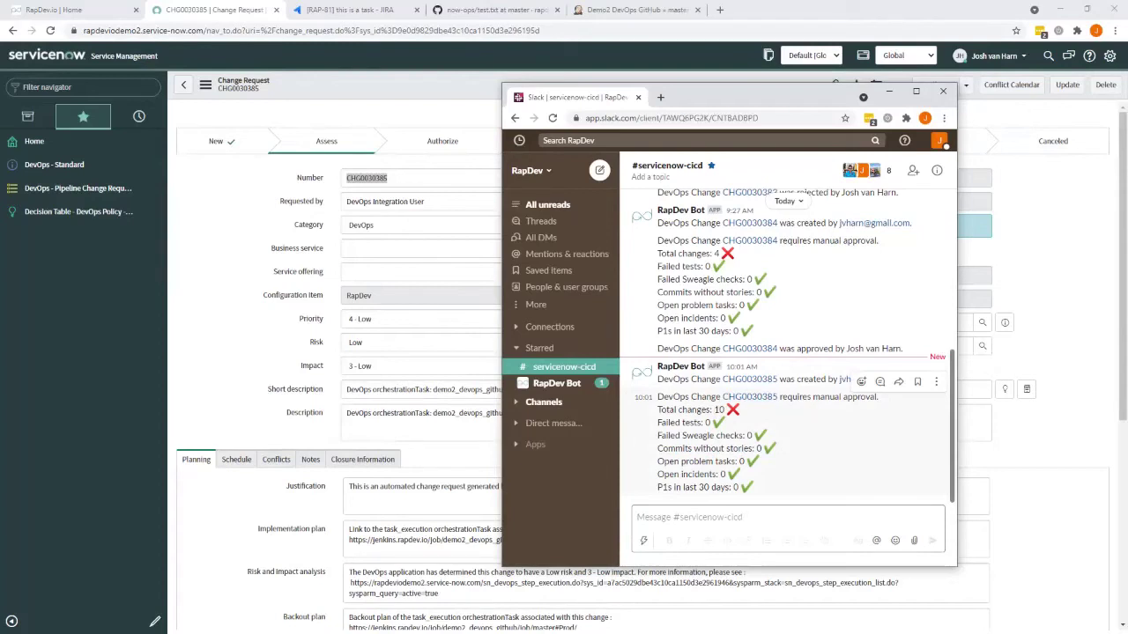
Open the RapDev Bot conversation and review CHG0030385's approvers in ServiceNow before approving in Slack.
{"action": "left_click", "coordinate": [557, 384]}
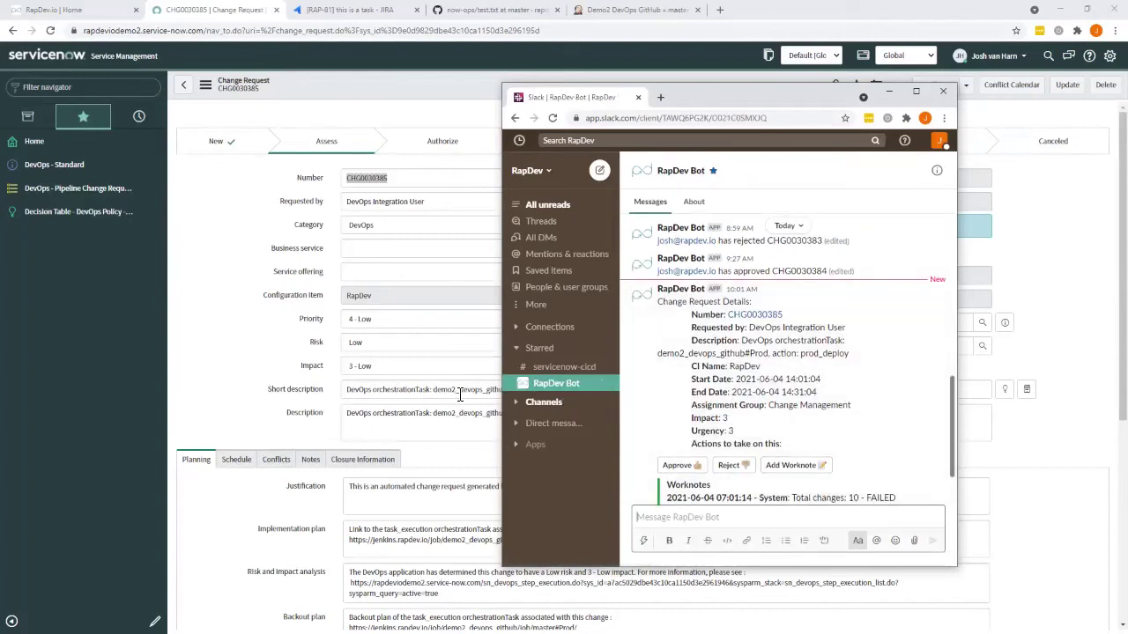
{"action": "left_click", "coordinate": [254, 364]}
{"action": "scroll", "coordinate": [282, 388], "scroll_direction": "down", "scroll_amount": 4}
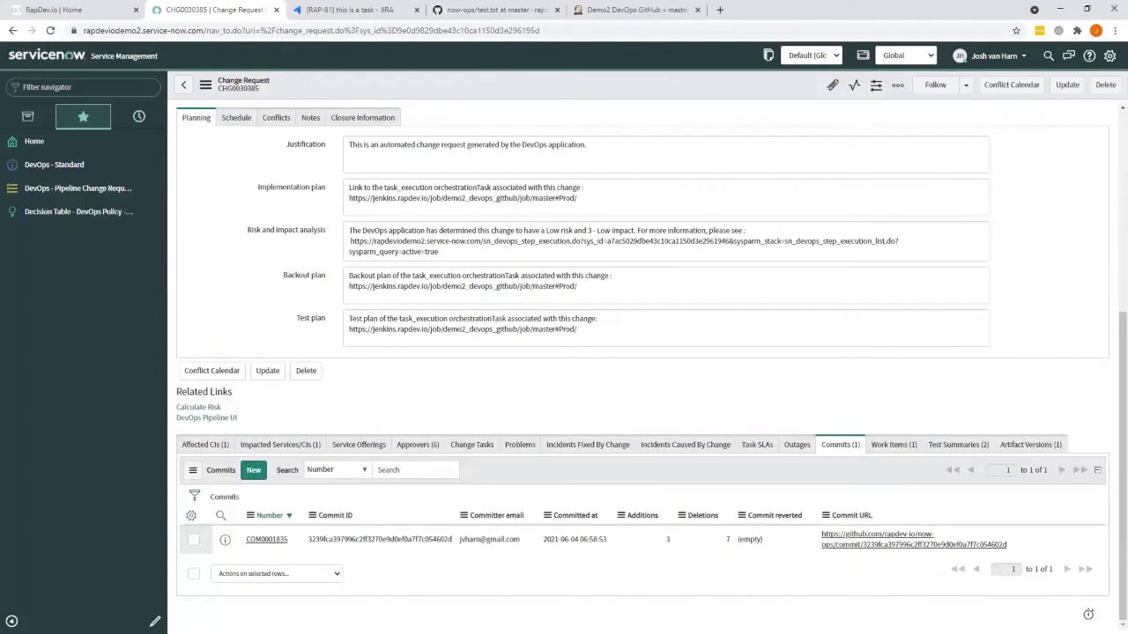
{"action": "left_click", "coordinate": [417, 444]}
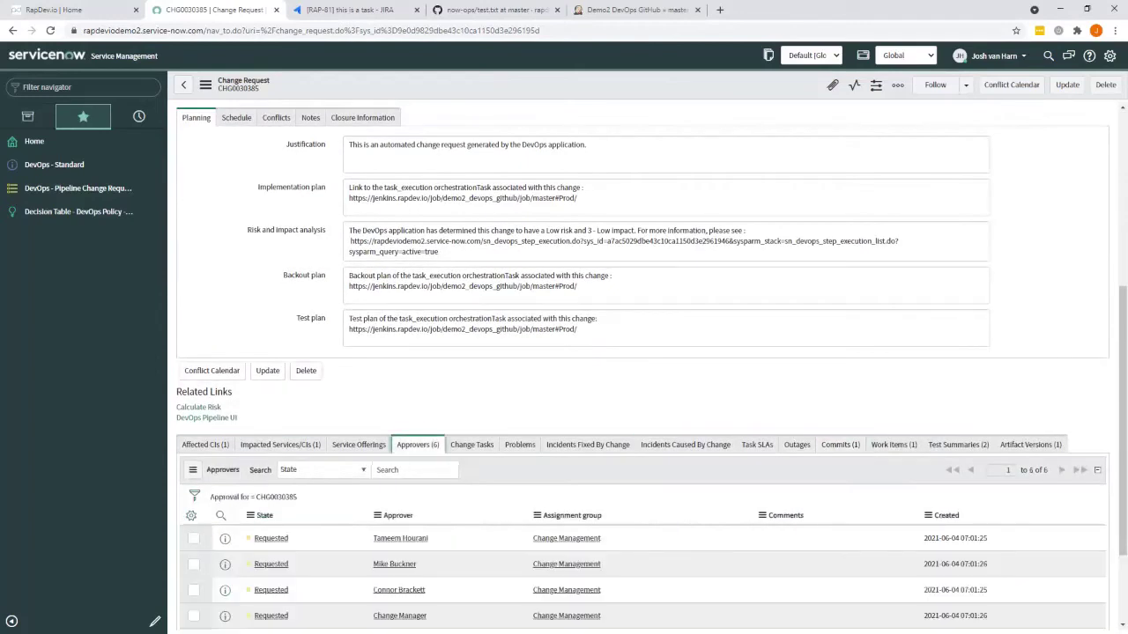
{"action": "scroll", "coordinate": [564, 441], "scroll_direction": "down", "scroll_amount": 3}
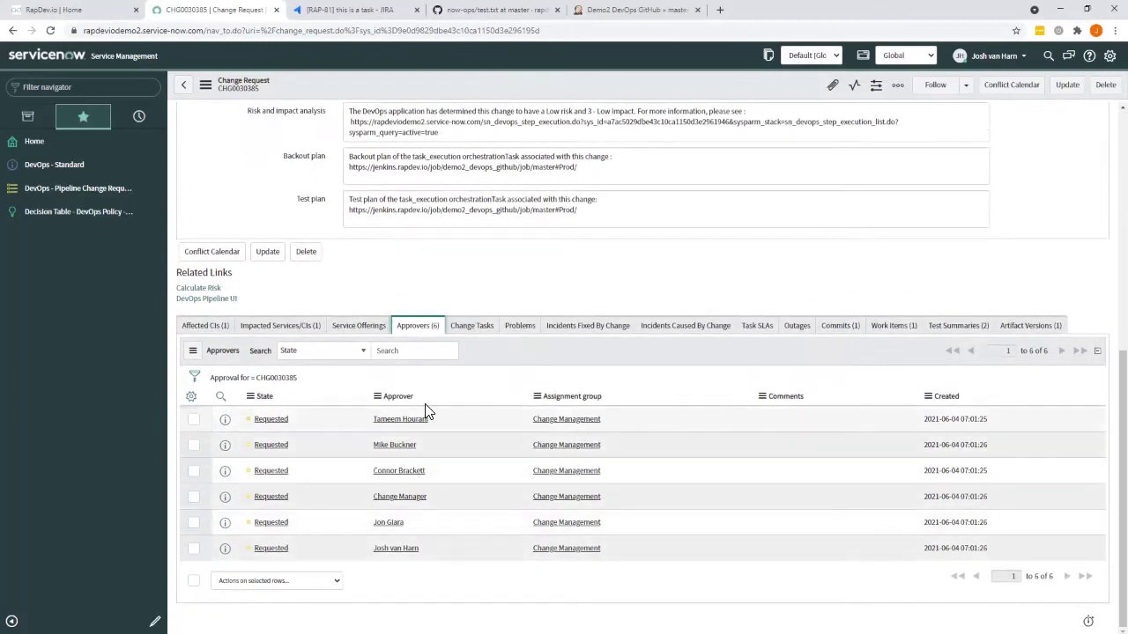
{"action": "scroll", "coordinate": [564, 365], "scroll_direction": "up", "scroll_amount": 6}
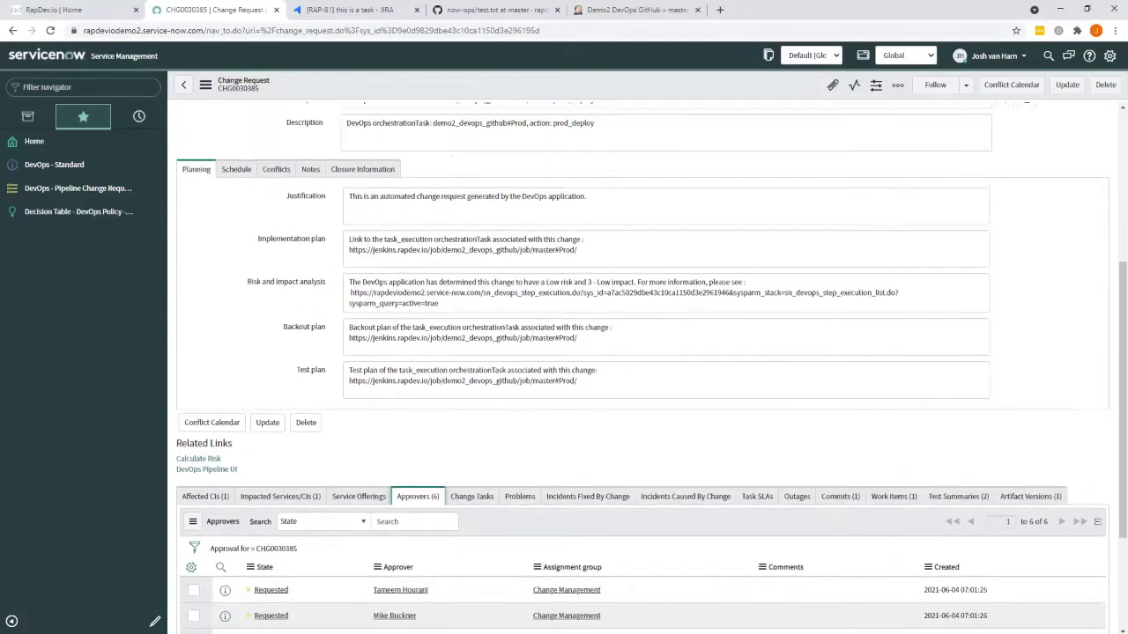
{"action": "key", "text": "alt+Tab"}
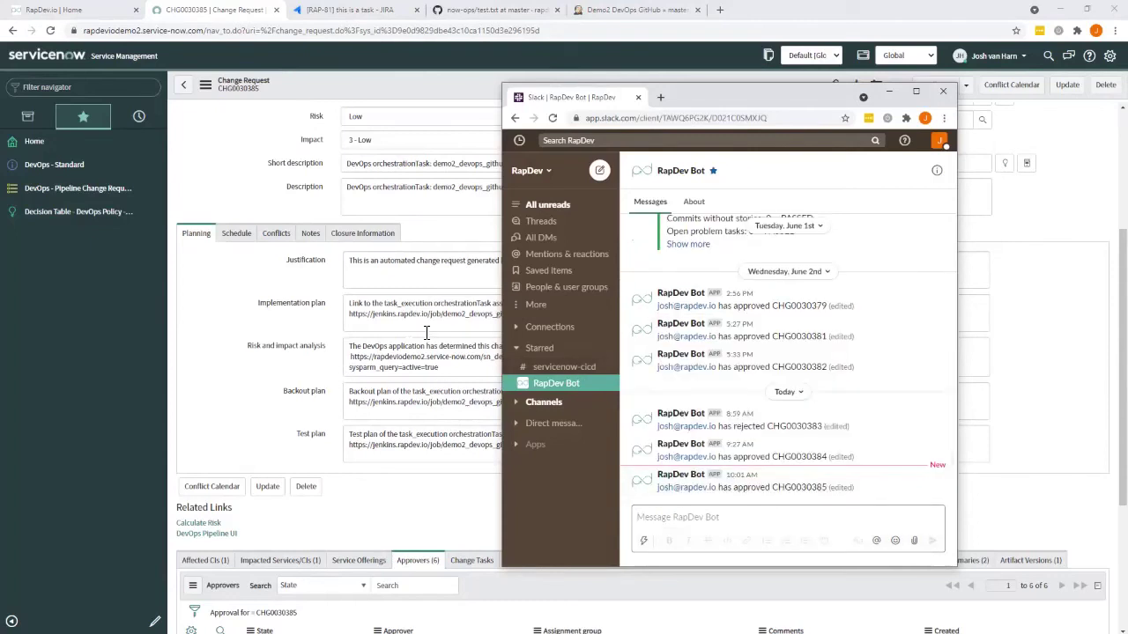
Confirm in build #349's console that Prod ran and the build finished with SUCCESS.
{"action": "left_click", "coordinate": [621, 12]}
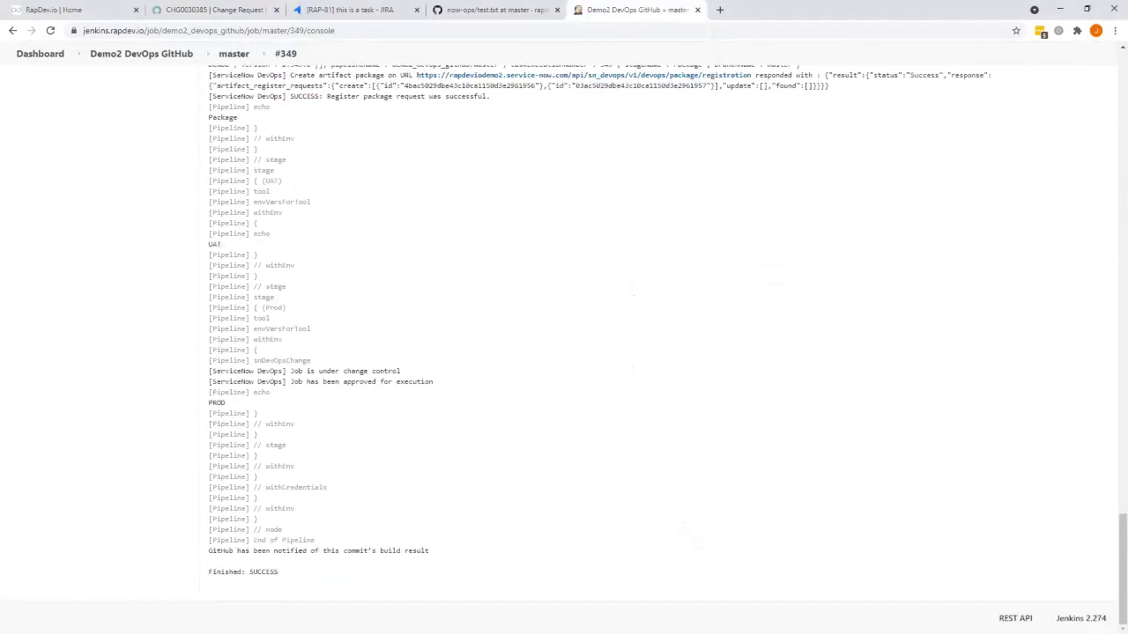
{"action": "left_click_drag", "start_coordinate": [278, 571], "coordinate": [249, 571]}
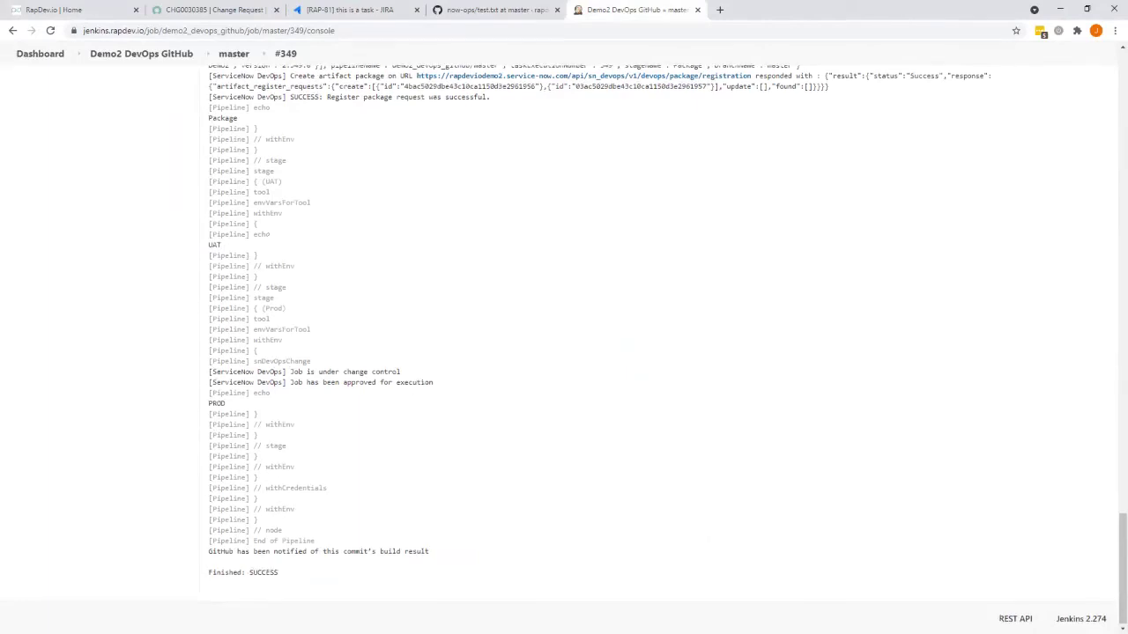
{"action": "scroll", "coordinate": [564, 352], "scroll_direction": "up", "scroll_amount": 6}
{"action": "scroll", "coordinate": [581, 167], "scroll_direction": "down", "scroll_amount": 2}
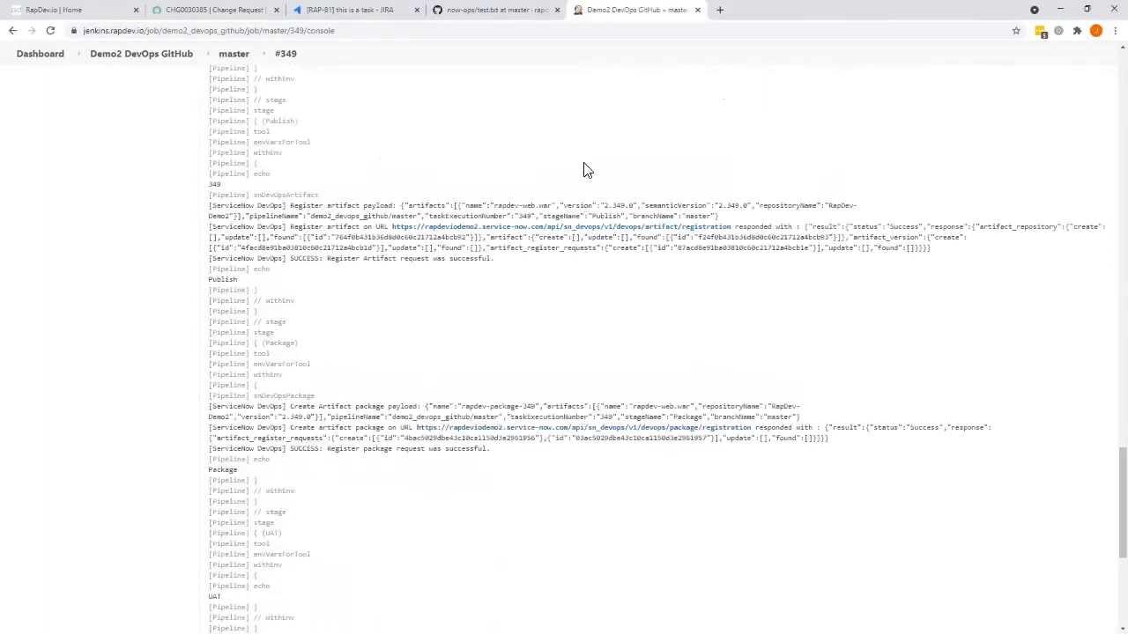
Reload CHG0030385 to confirm it is Closed with one approval and the other approvers not required.
{"action": "left_click", "coordinate": [186, 14]}
{"action": "right_click", "coordinate": [381, 86]}
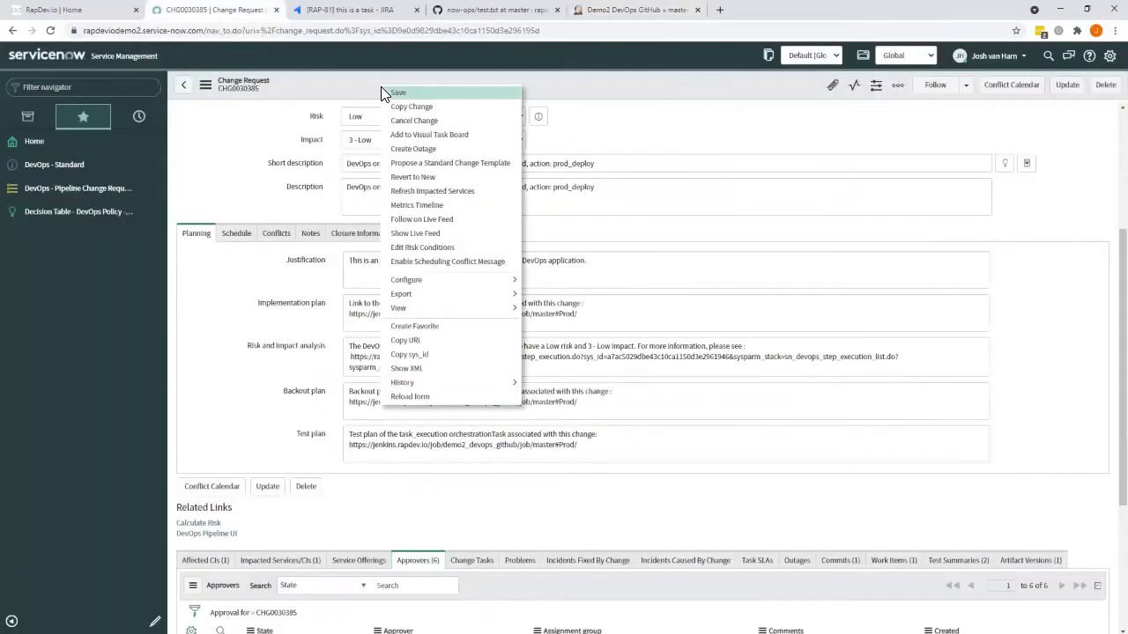
{"action": "left_click", "coordinate": [415, 396]}
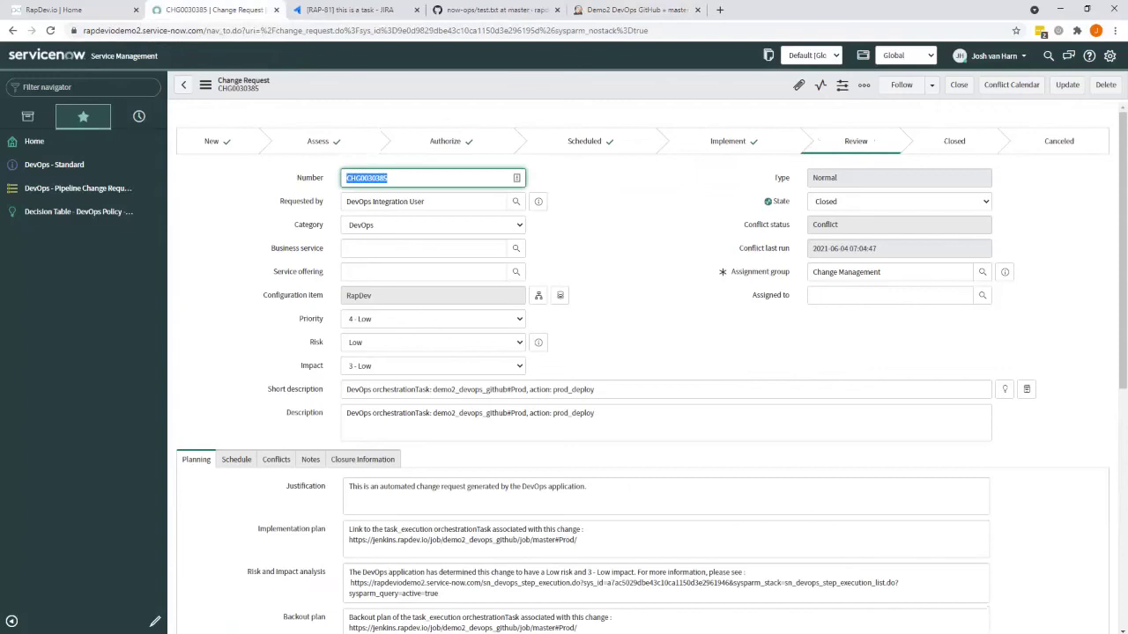
{"action": "scroll", "coordinate": [608, 301], "scroll_direction": "down", "scroll_amount": 5}
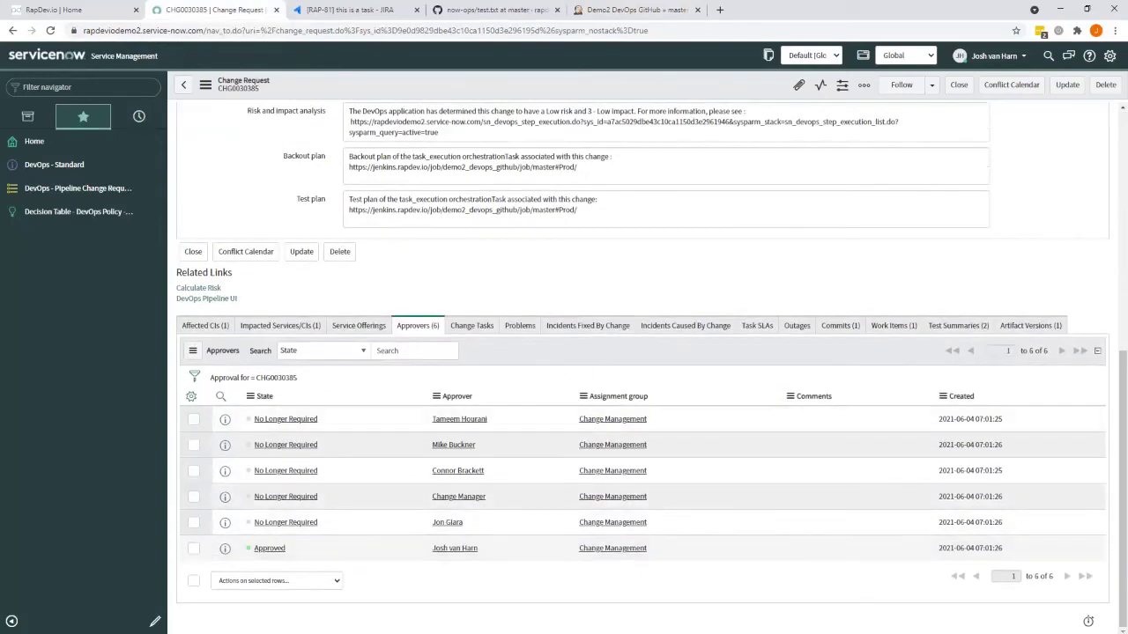
{"action": "scroll", "coordinate": [608, 353], "scroll_direction": "up", "scroll_amount": 6}
{"action": "double_click", "coordinate": [348, 177]}
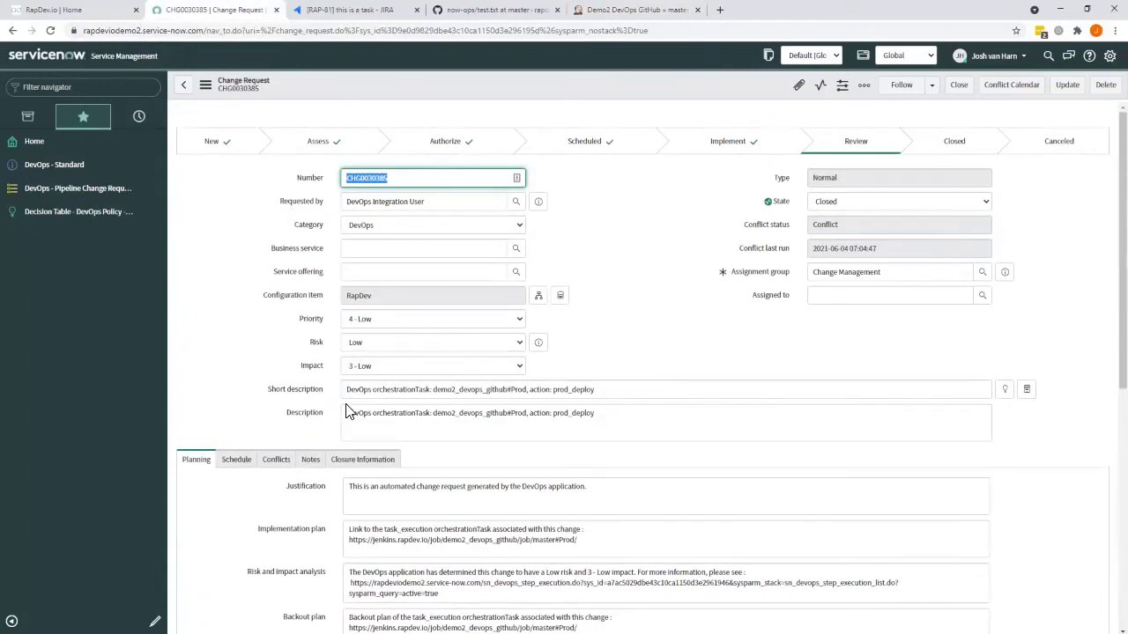
Open the DevOps Policy - Total # of Changes decision table via the DevOps - Standard favourite.
{"action": "left_click", "coordinate": [49, 169]}
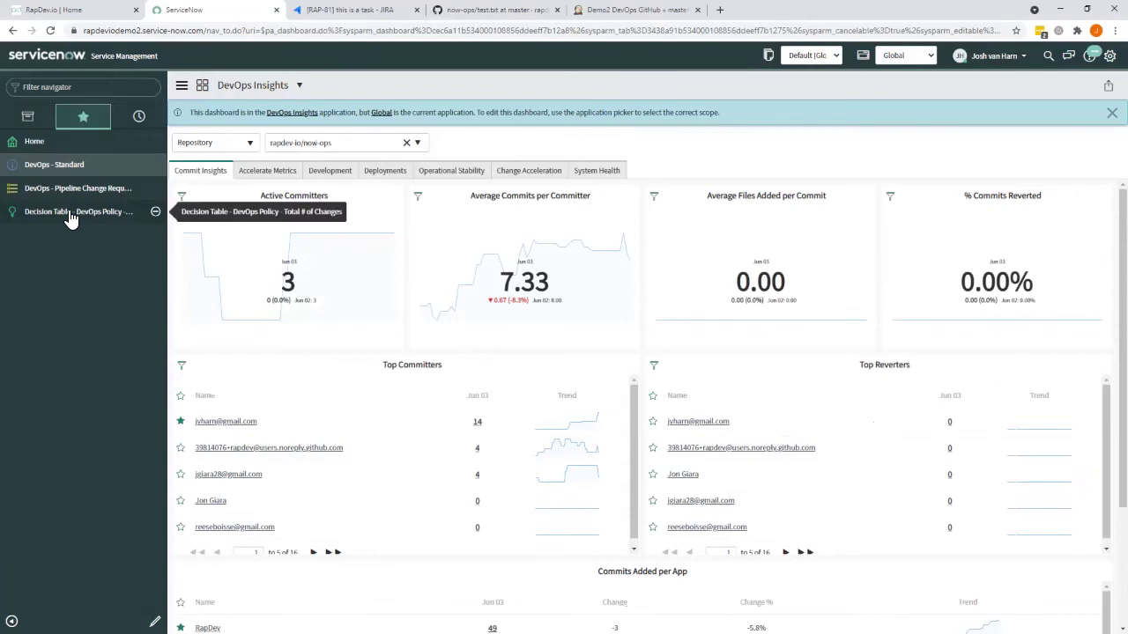
{"action": "left_click", "coordinate": [70, 217]}
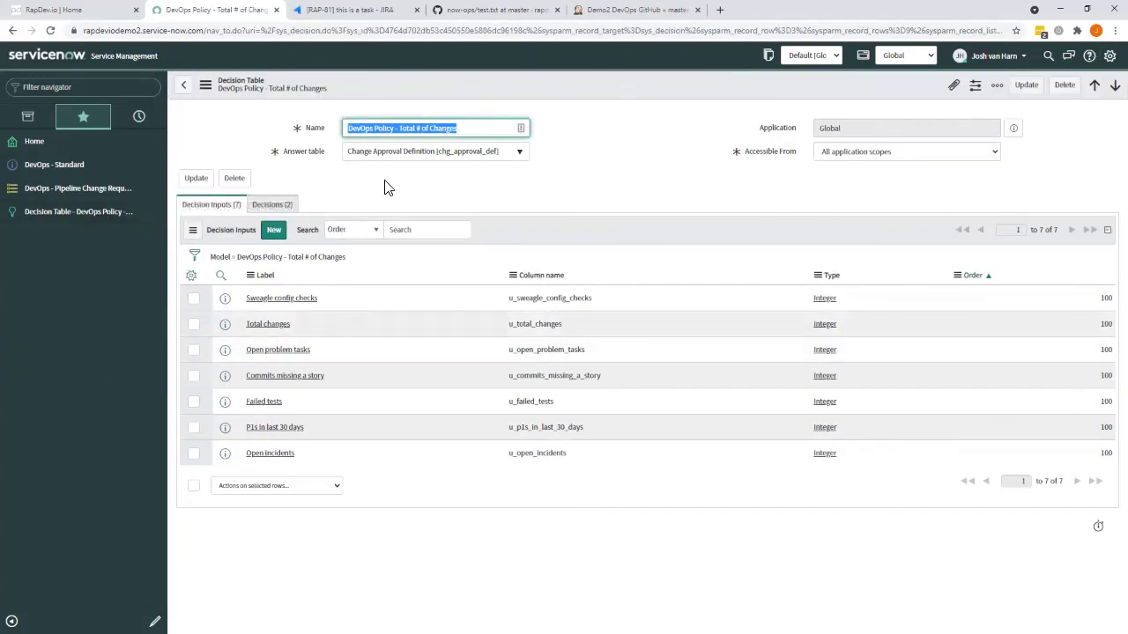
{"action": "left_click", "coordinate": [484, 131]}
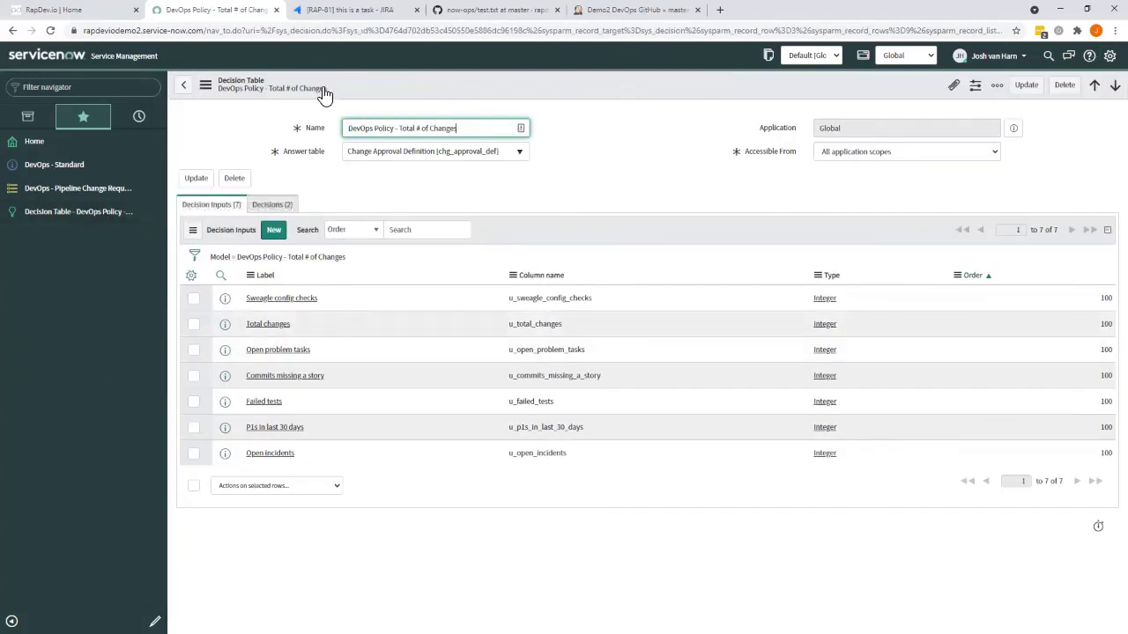
{"action": "left_click", "coordinate": [627, 163]}
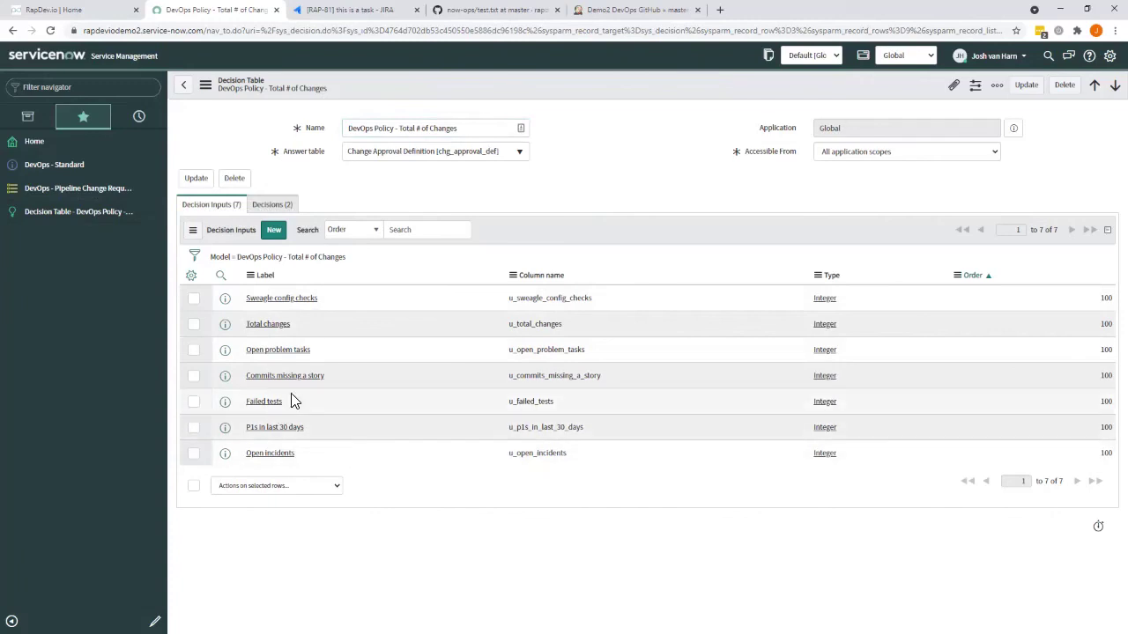
Inspect Auto Approval's conditions: total changes above 0 and at most 3, other checks at 0.
{"action": "left_click", "coordinate": [275, 209]}
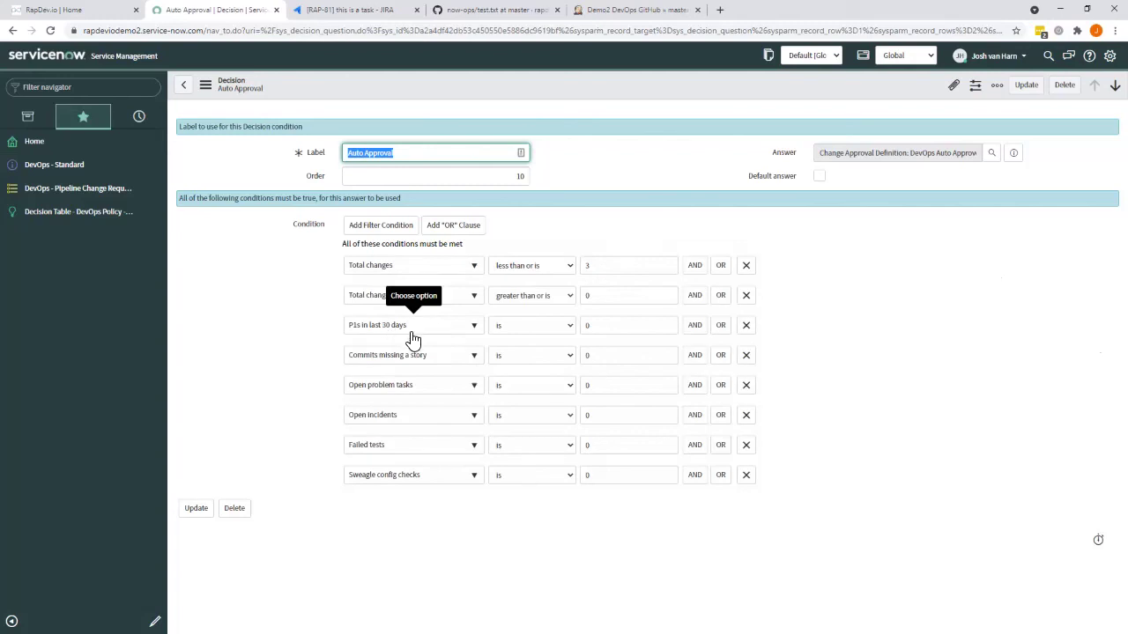
{"action": "left_click", "coordinate": [621, 326]}
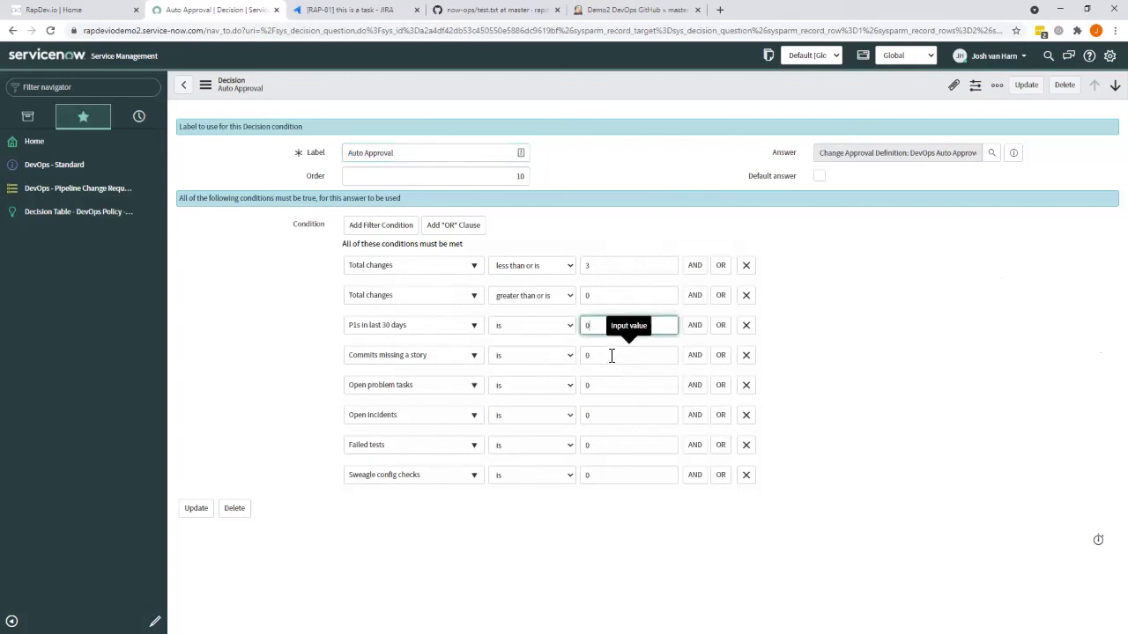
{"action": "left_click", "coordinate": [609, 356]}
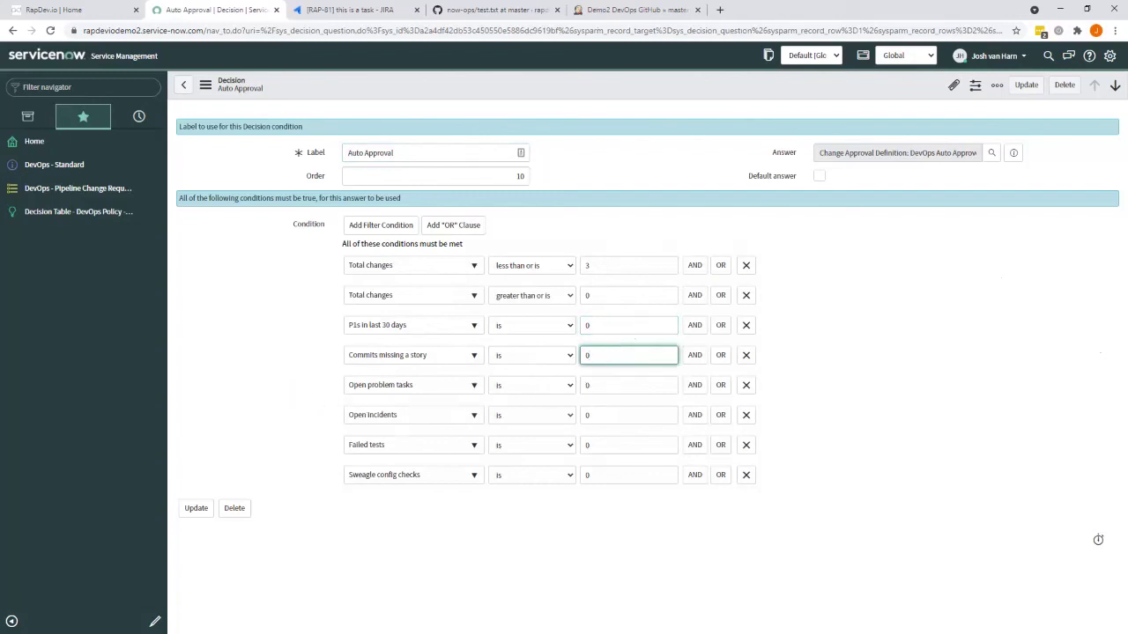
{"action": "key", "text": "Tab"}
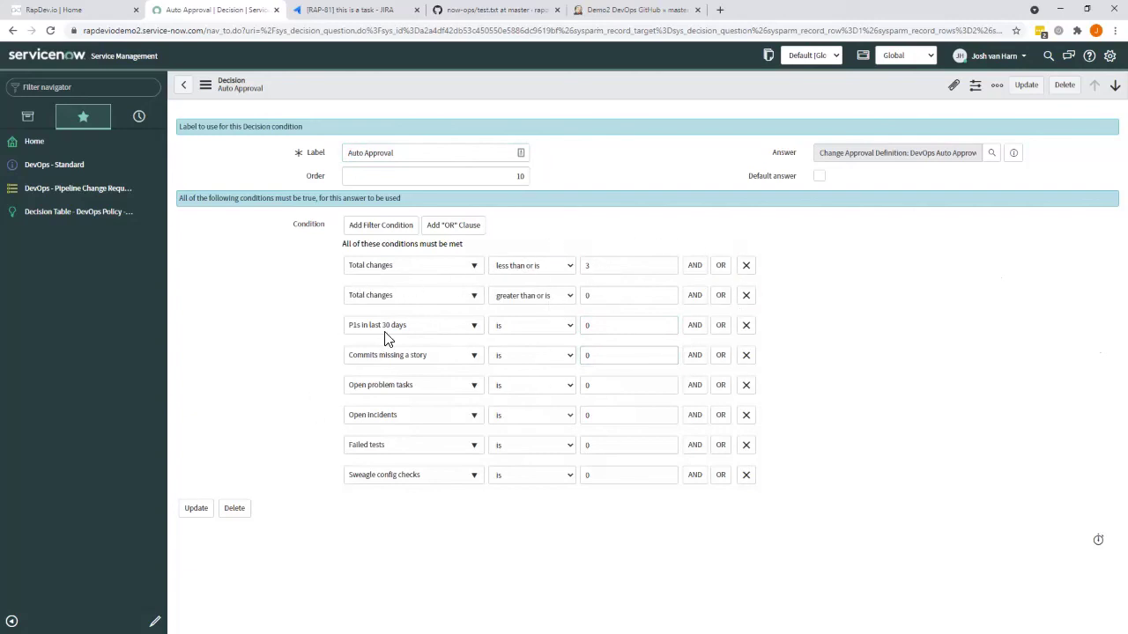
{"action": "left_click", "coordinate": [184, 84]}
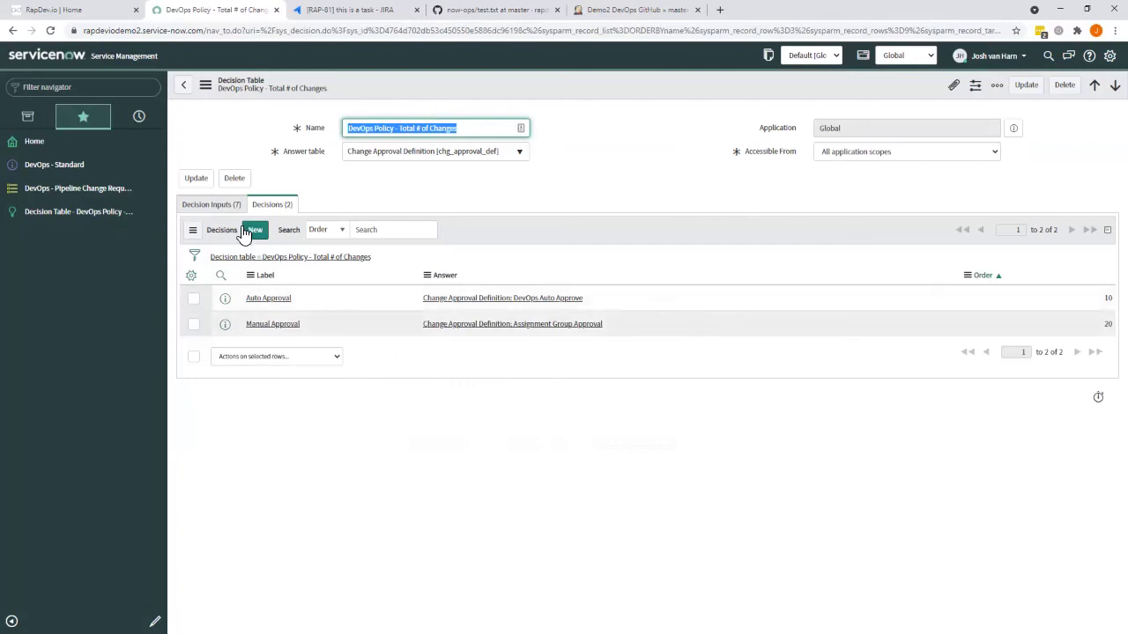
Show the decision table's inputs again, then switch to the RapDev.io home page.
{"action": "left_click", "coordinate": [218, 206]}
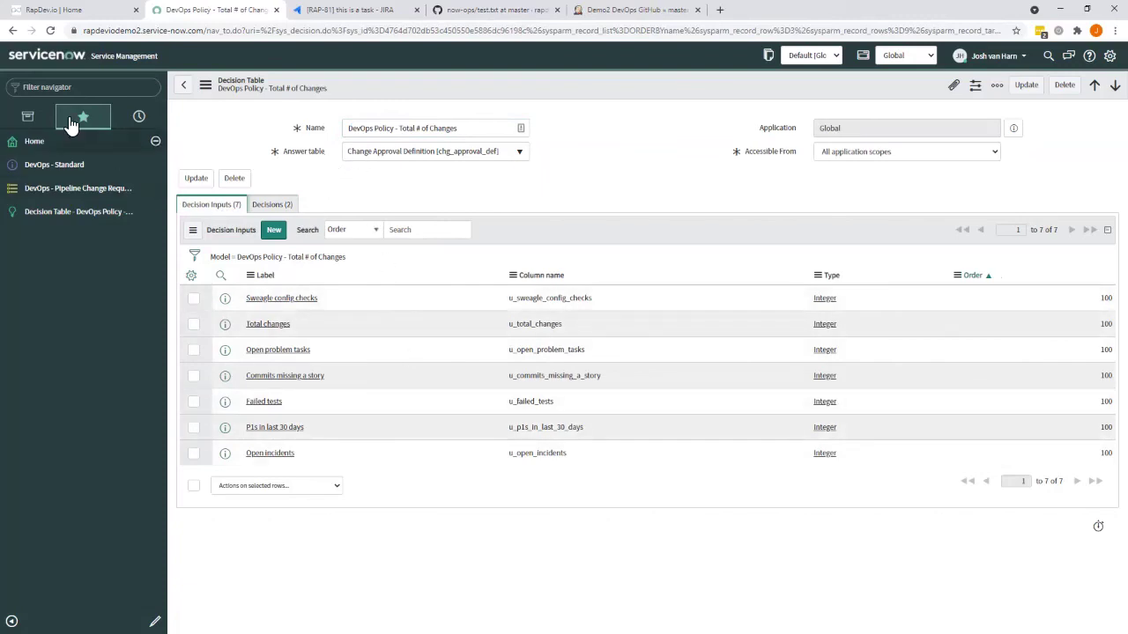
{"action": "left_click", "coordinate": [70, 18]}
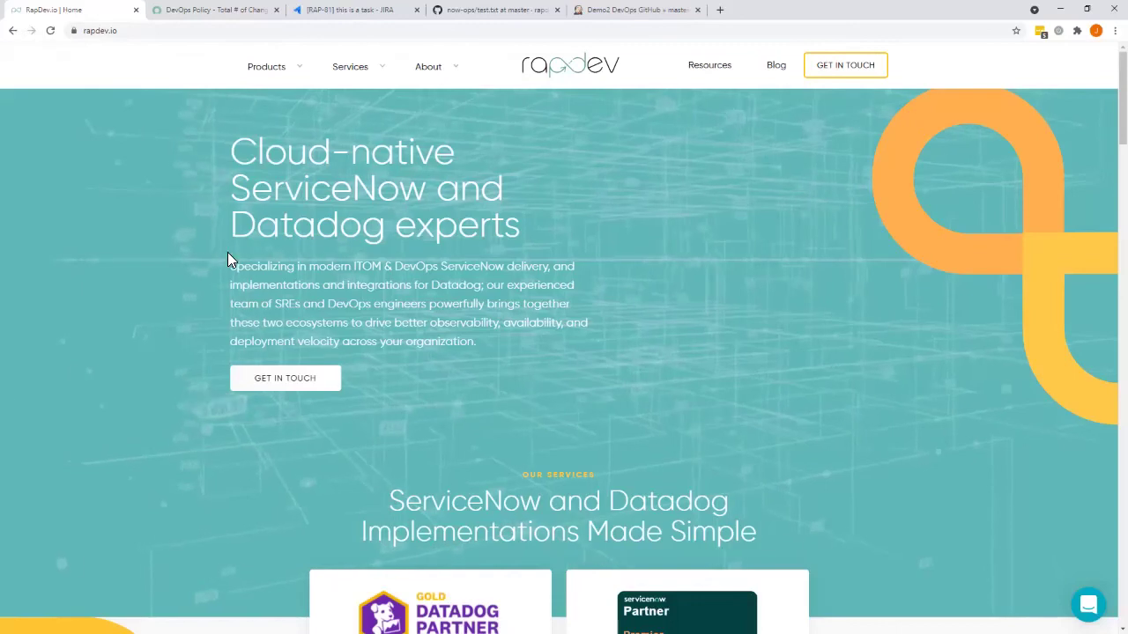